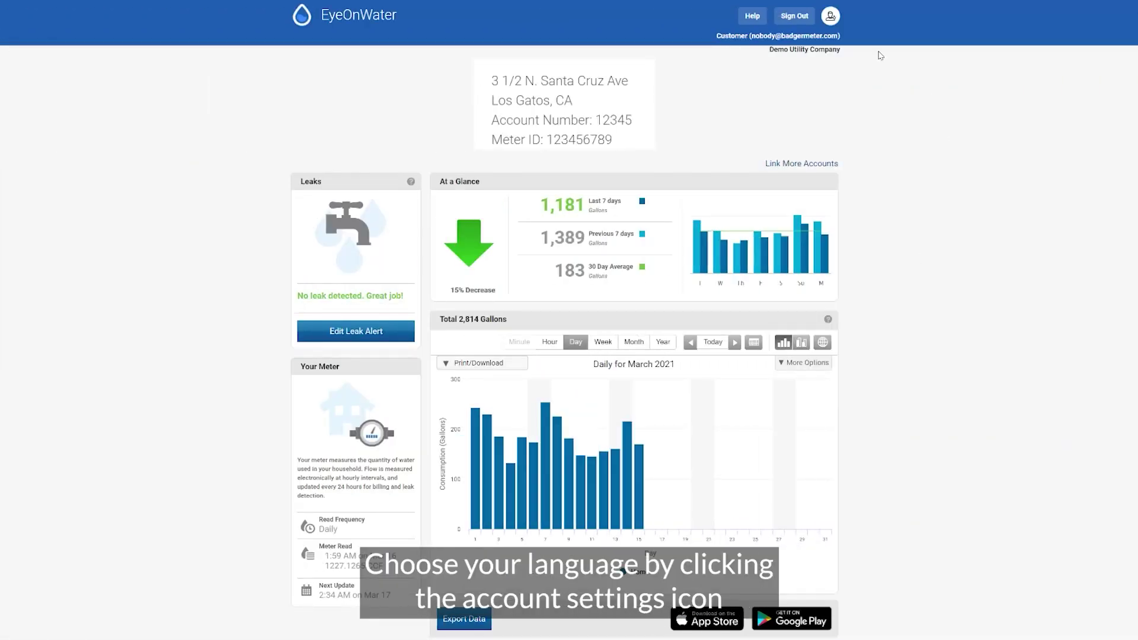
# - Switch the display language to English and open the help guide
pyautogui.click(831, 16)
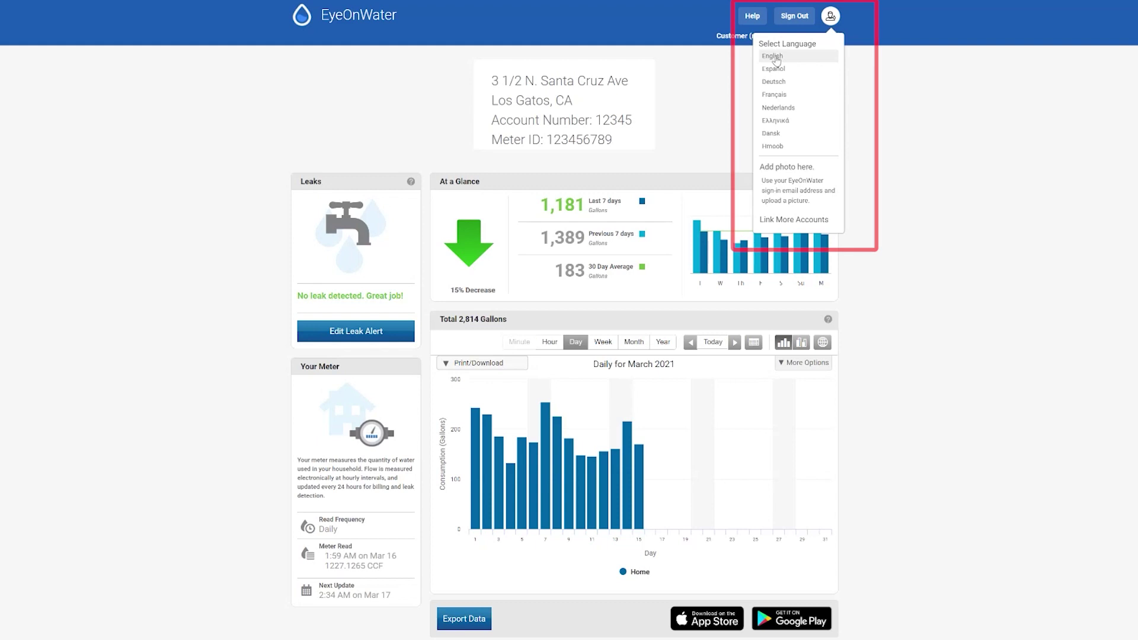
pyautogui.click(773, 57)
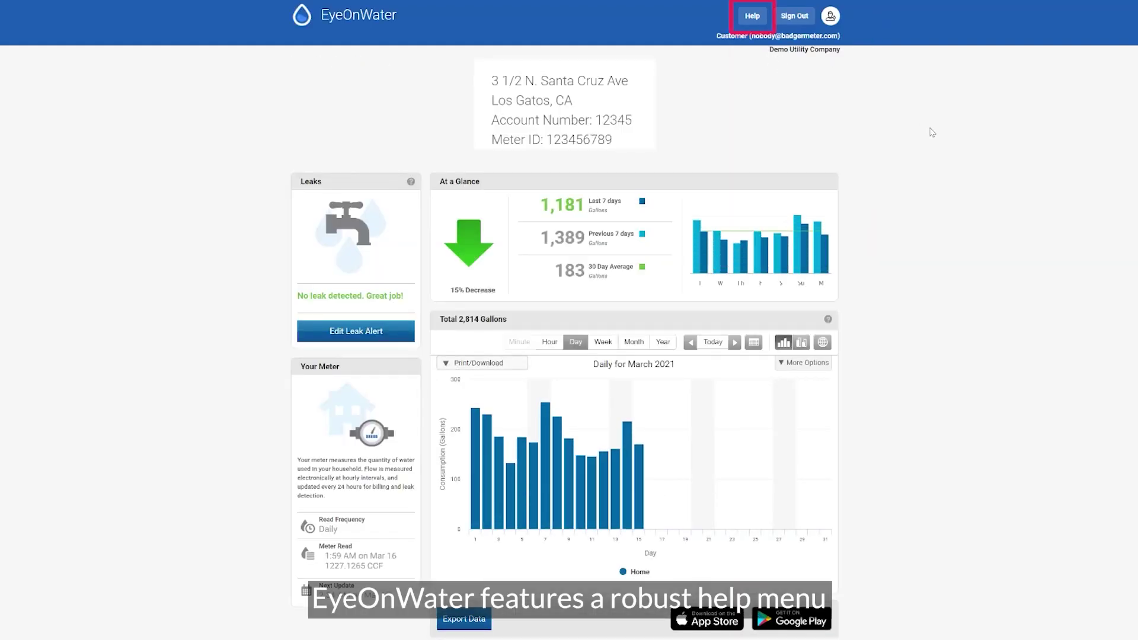
pyautogui.click(753, 18)
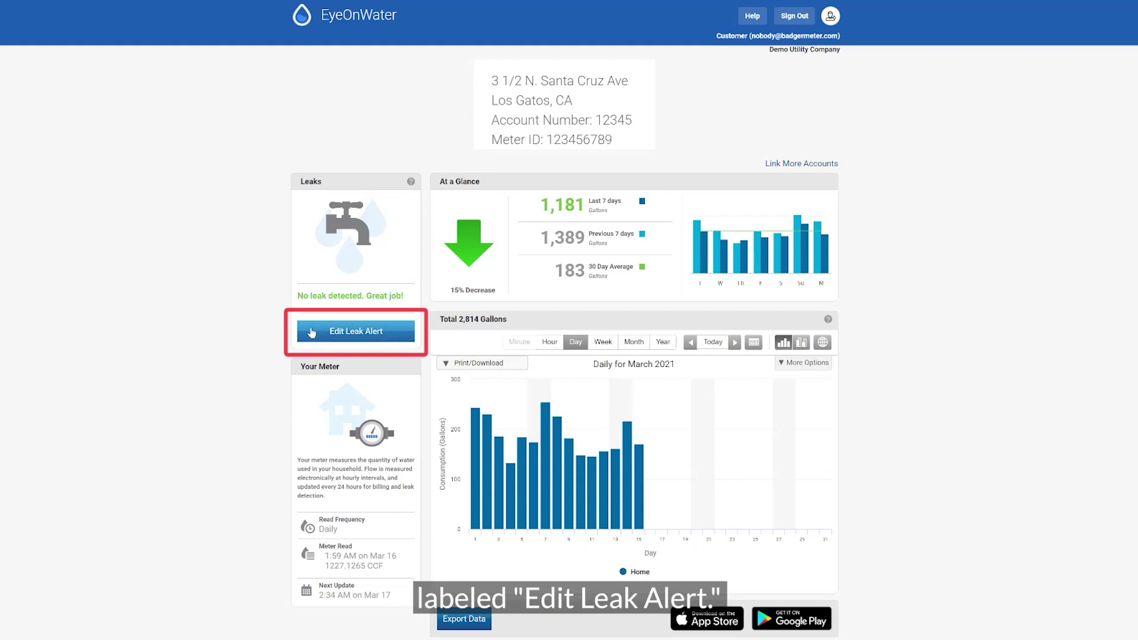
# - Edit the leak alert to Intermittent Flow with a 1 gallon per hour limit
pyautogui.click(312, 332)
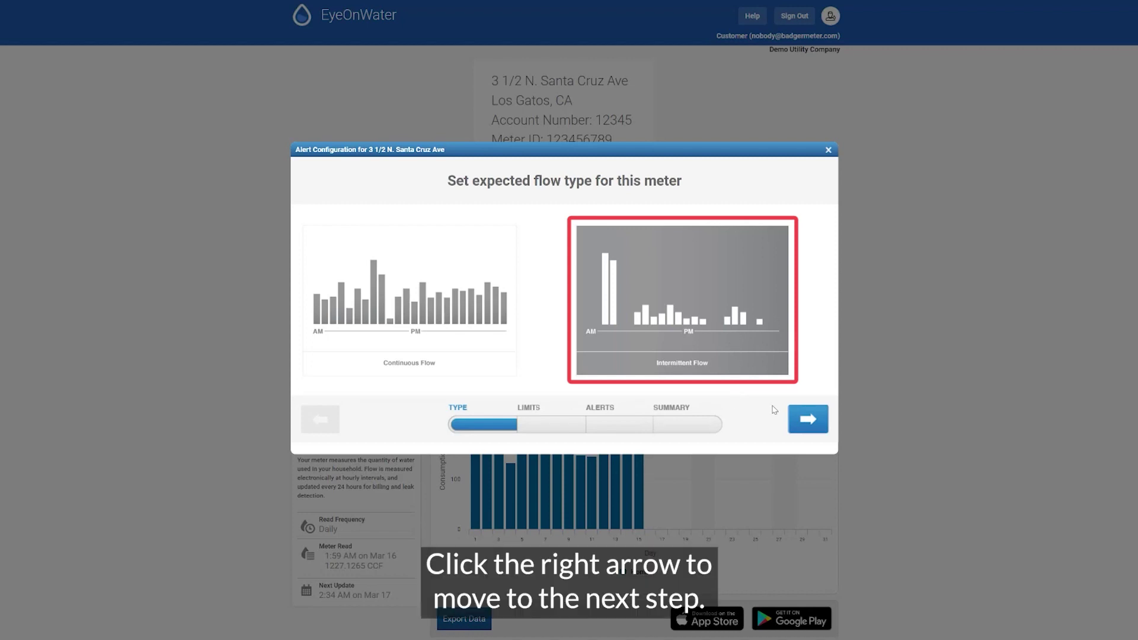
pyautogui.click(806, 419)
pyautogui.write('1')
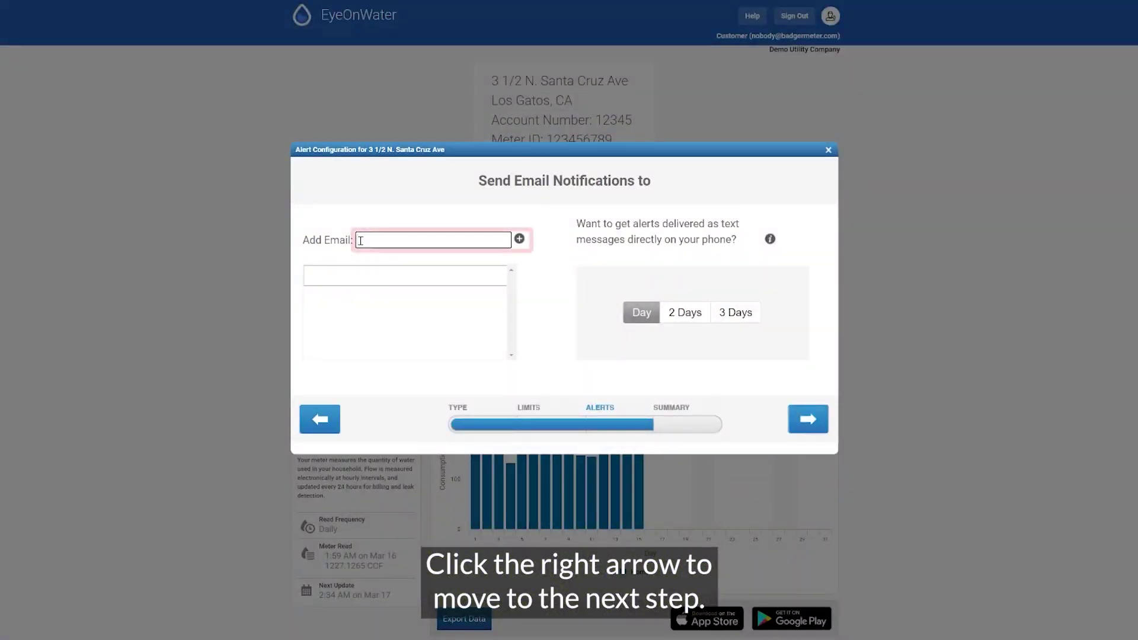
# - Add an e-mail address and a phone's txt.att.net text-message address as alert recipients
pyautogui.write('youremail@')
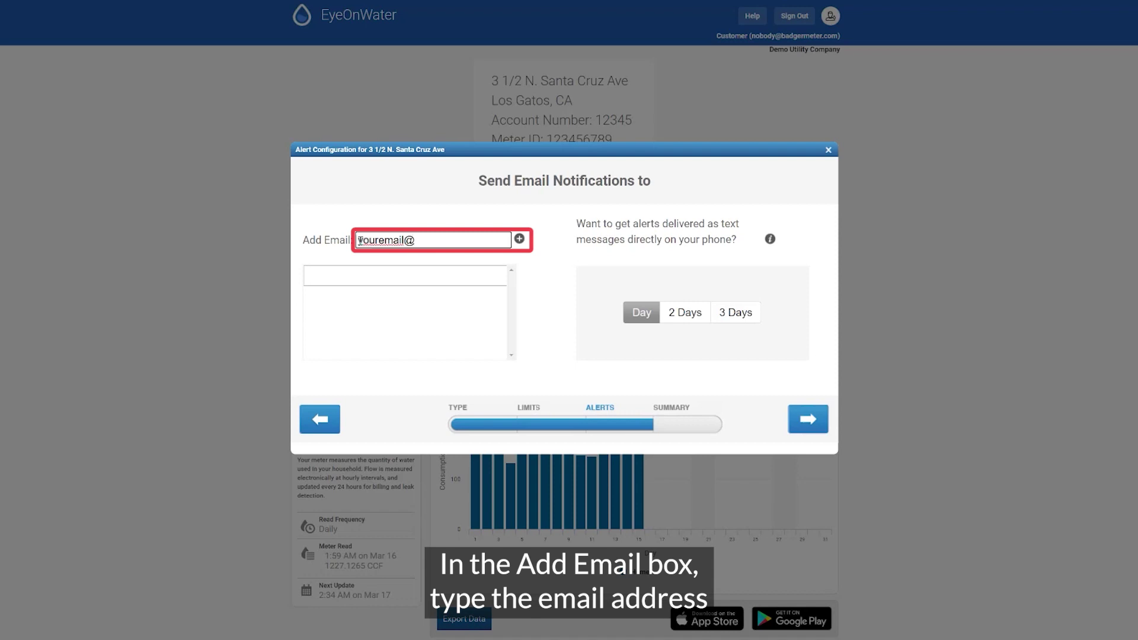
pyautogui.write('gmail.com')
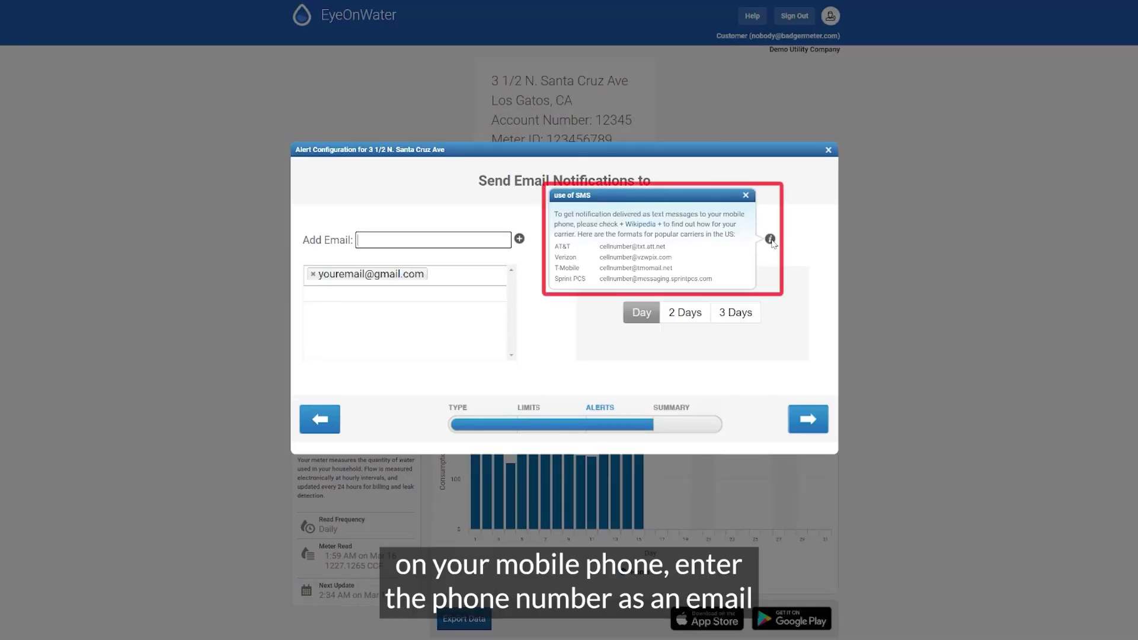
pyautogui.click(477, 237)
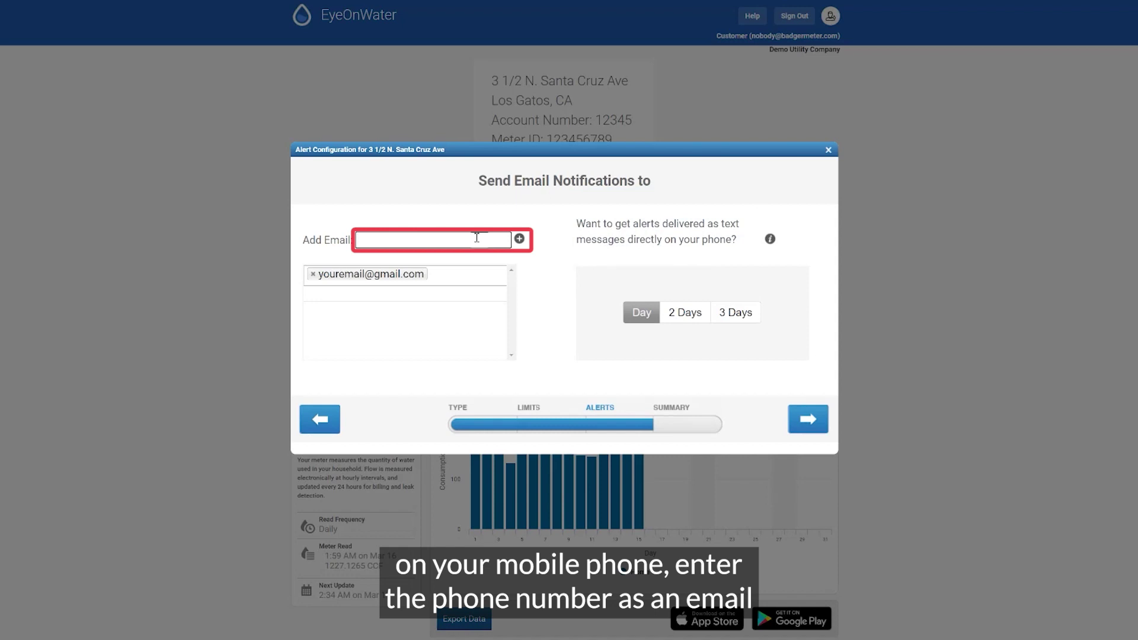
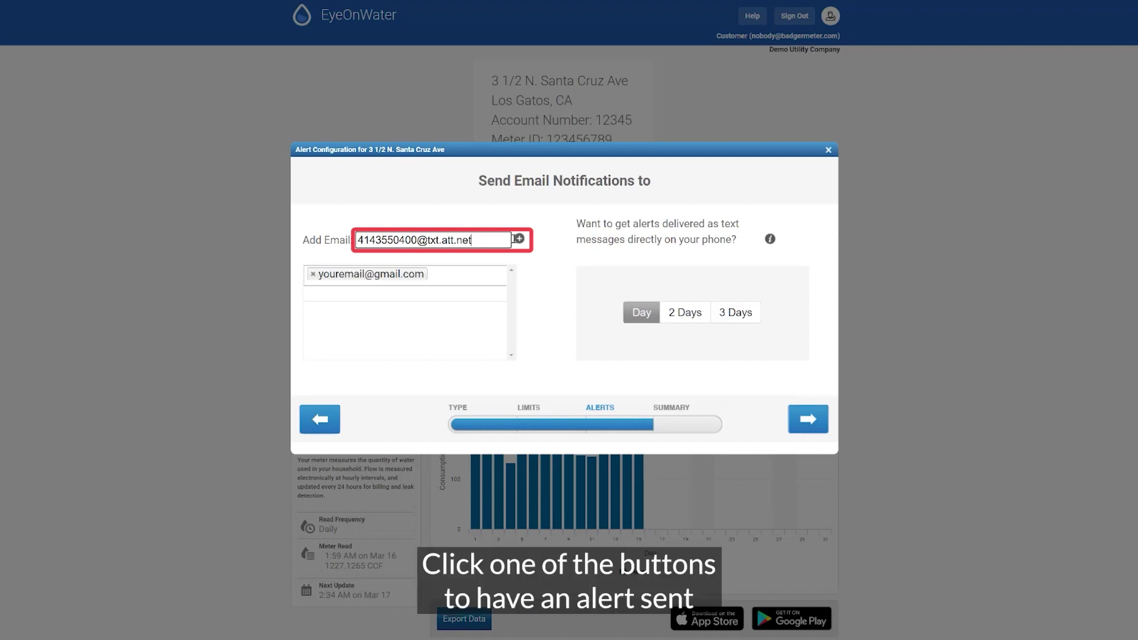
pyautogui.click(519, 238)
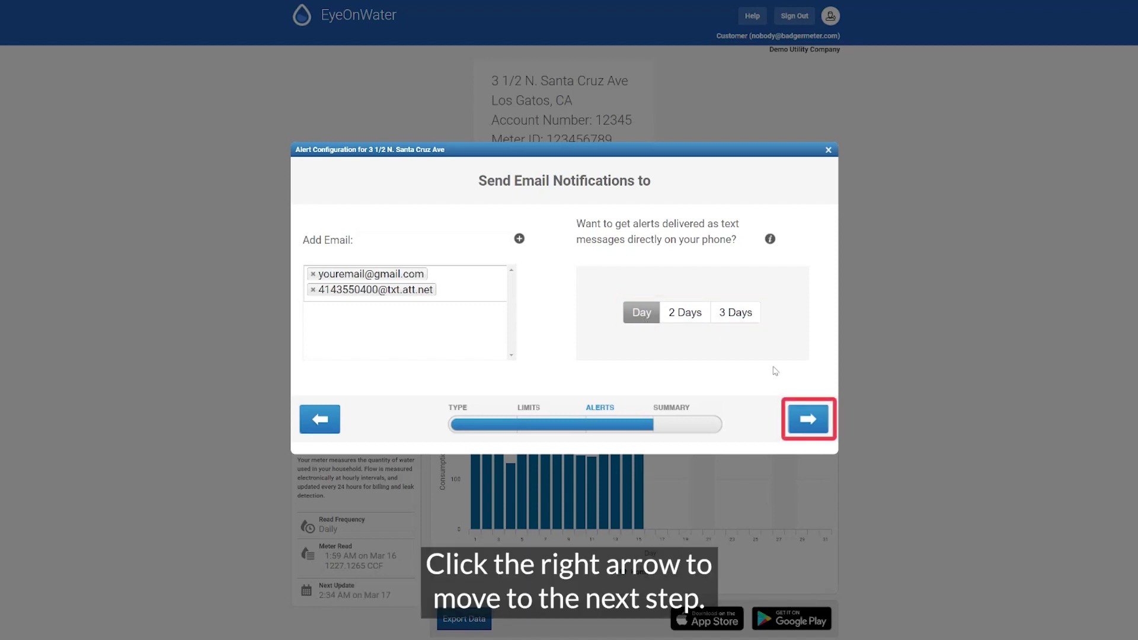
# - Preview the start, reminder and stop messages, keep the alert Active, and save it
pyautogui.click(808, 419)
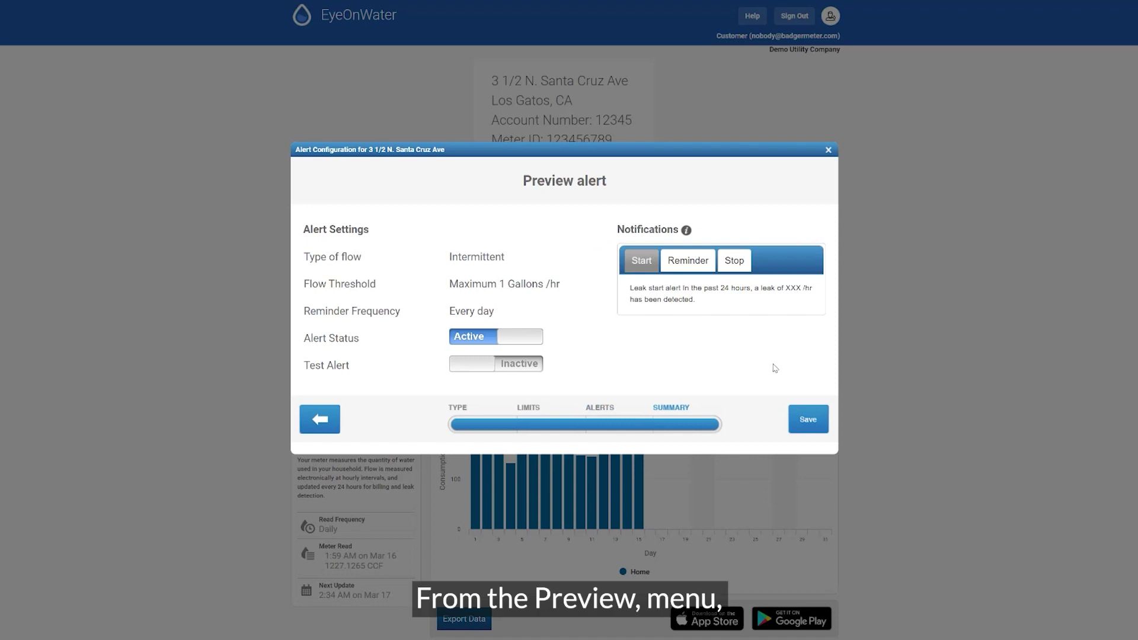
pyautogui.click(694, 264)
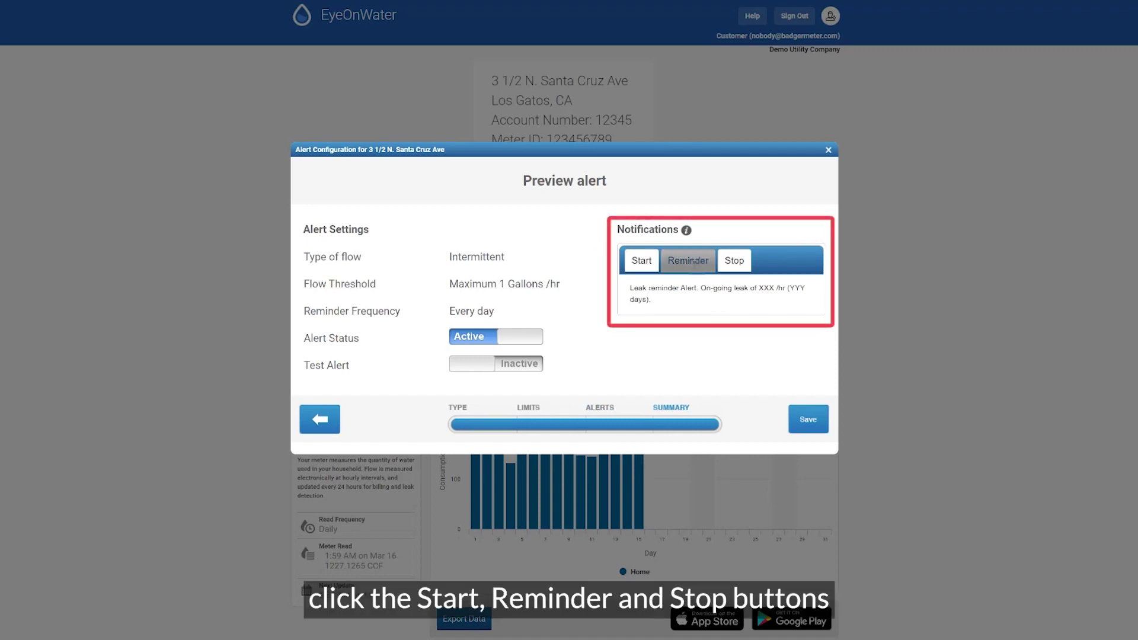
pyautogui.click(735, 262)
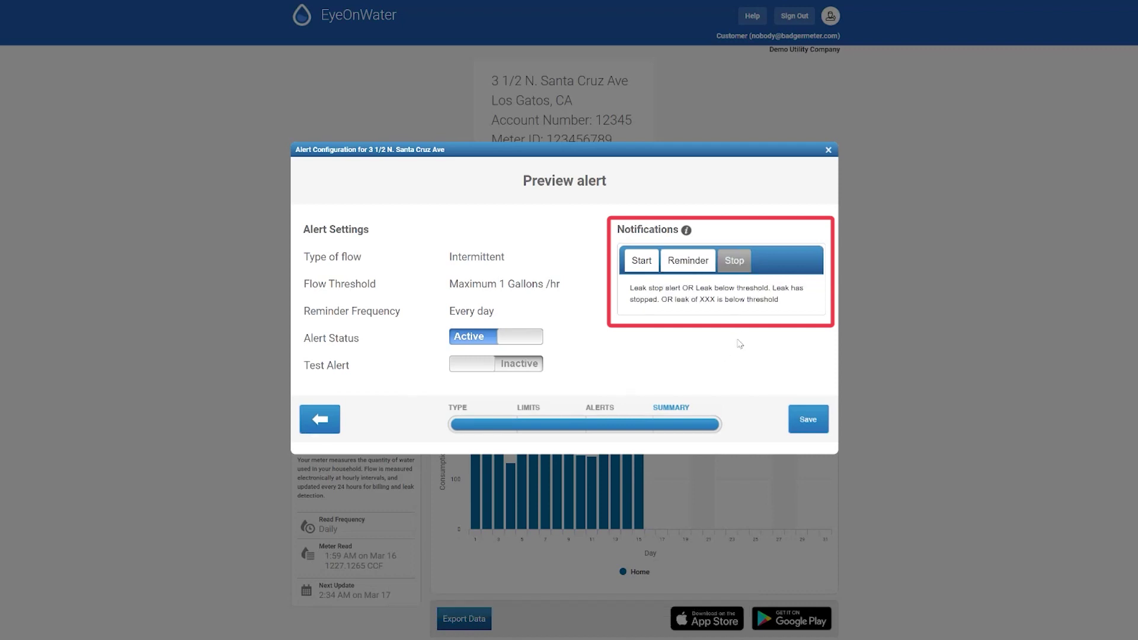
pyautogui.click(492, 341)
pyautogui.click(465, 338)
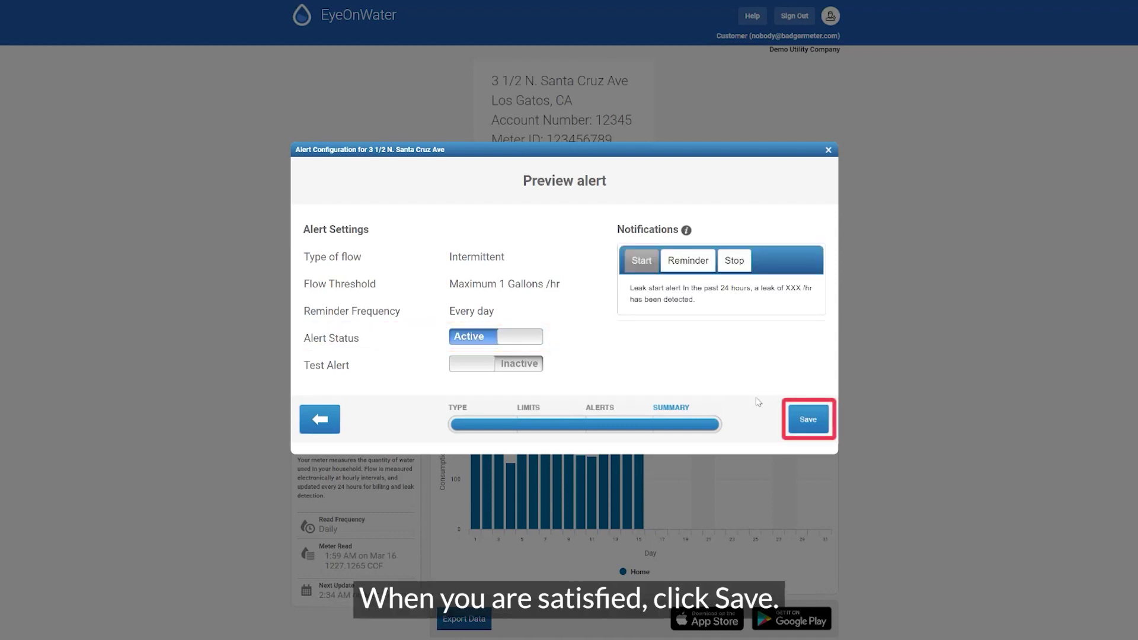
pyautogui.click(806, 419)
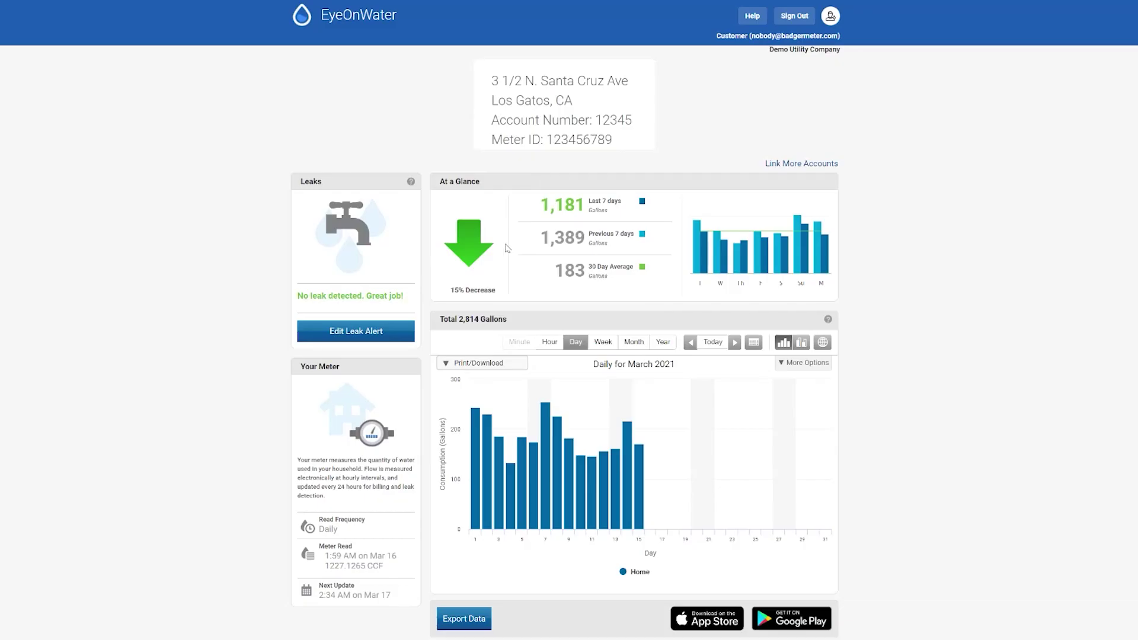
pyautogui.click(473, 250)
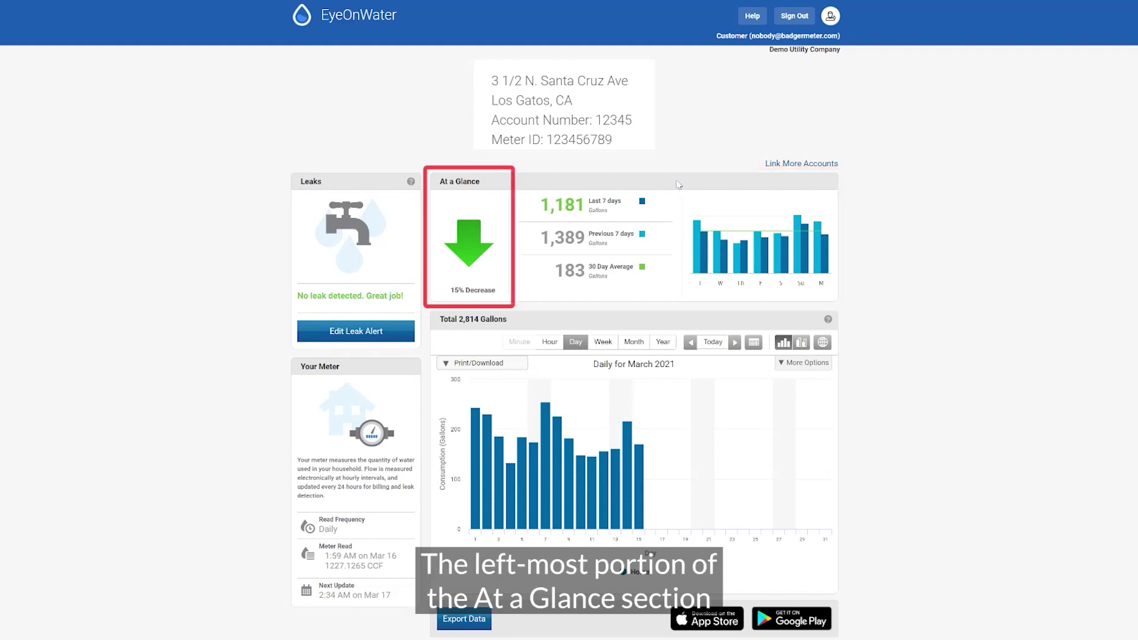
pyautogui.moveTo(471, 239)
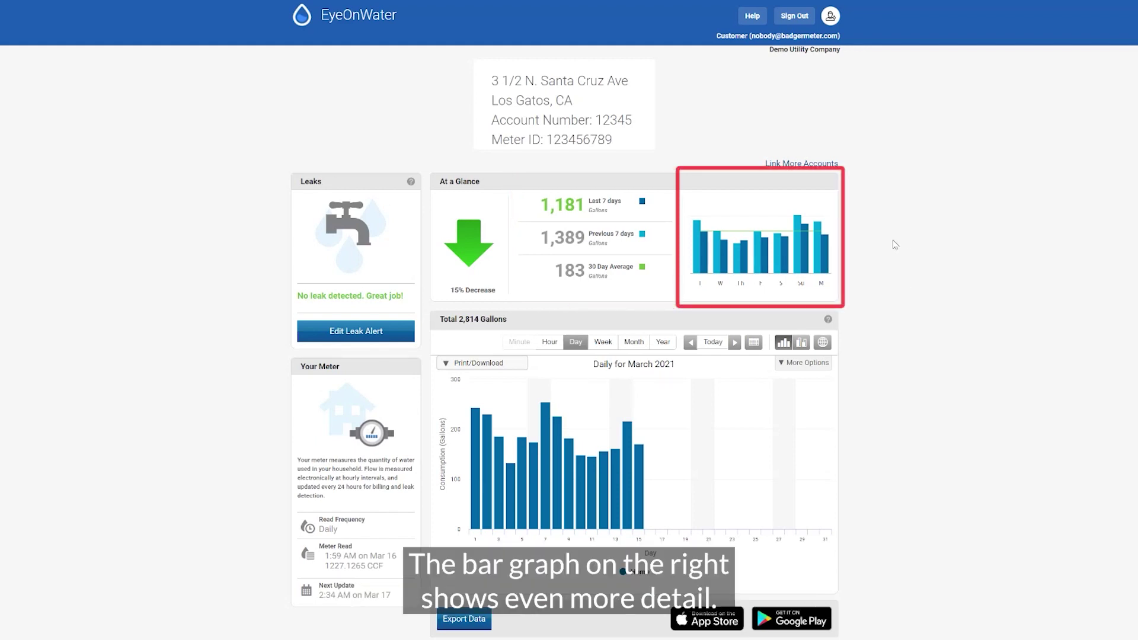
pyautogui.moveTo(697, 226)
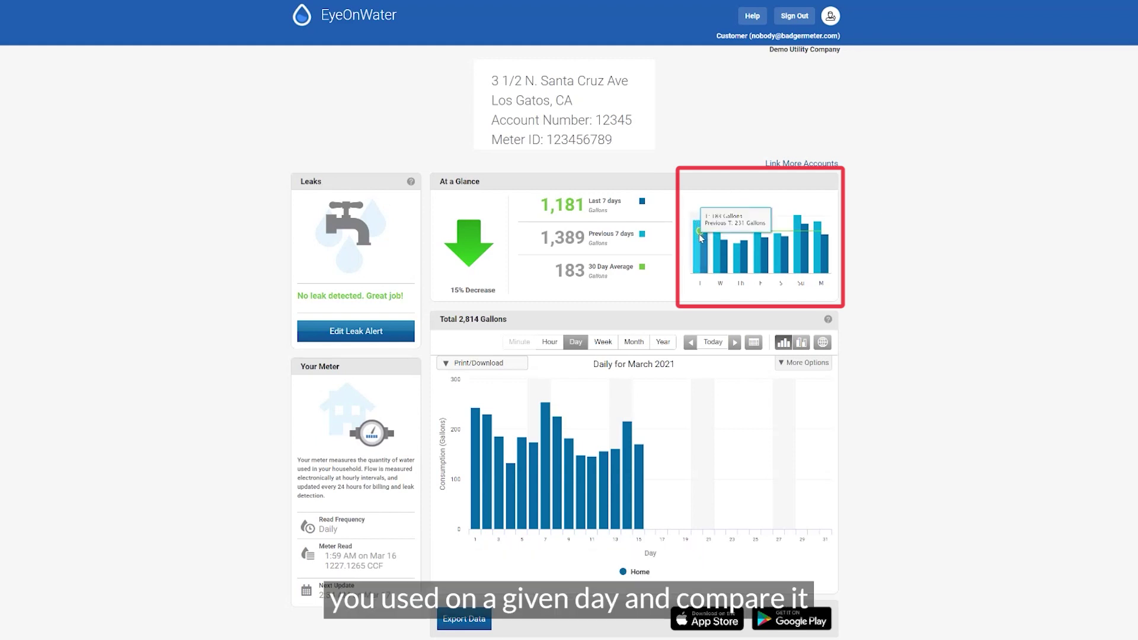
pyautogui.moveTo(719, 247)
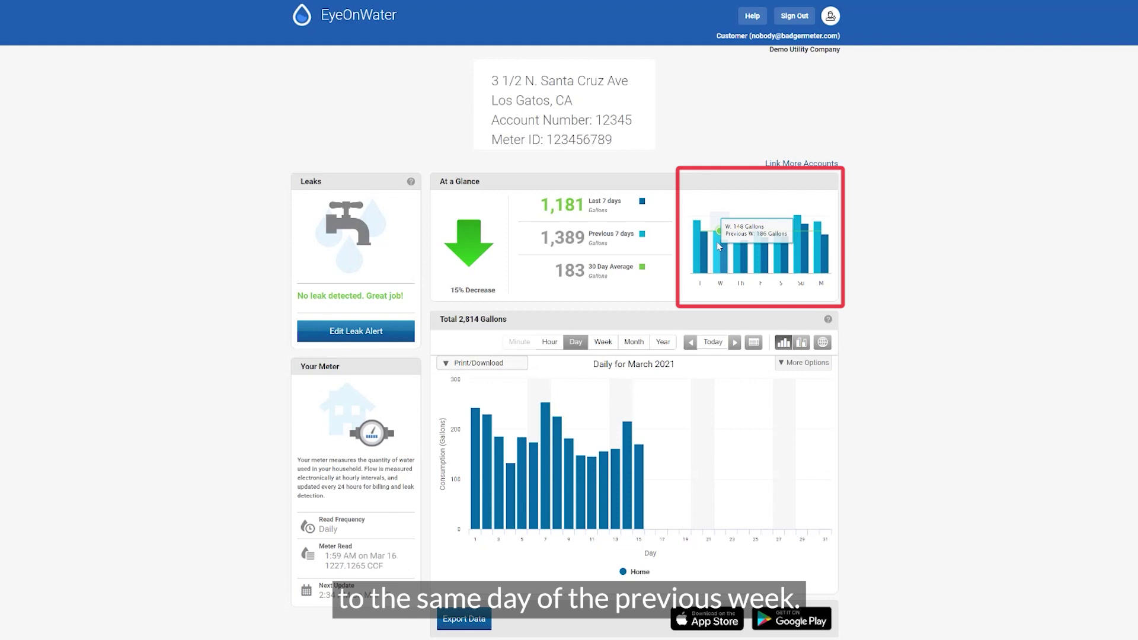
pyautogui.moveTo(738, 253)
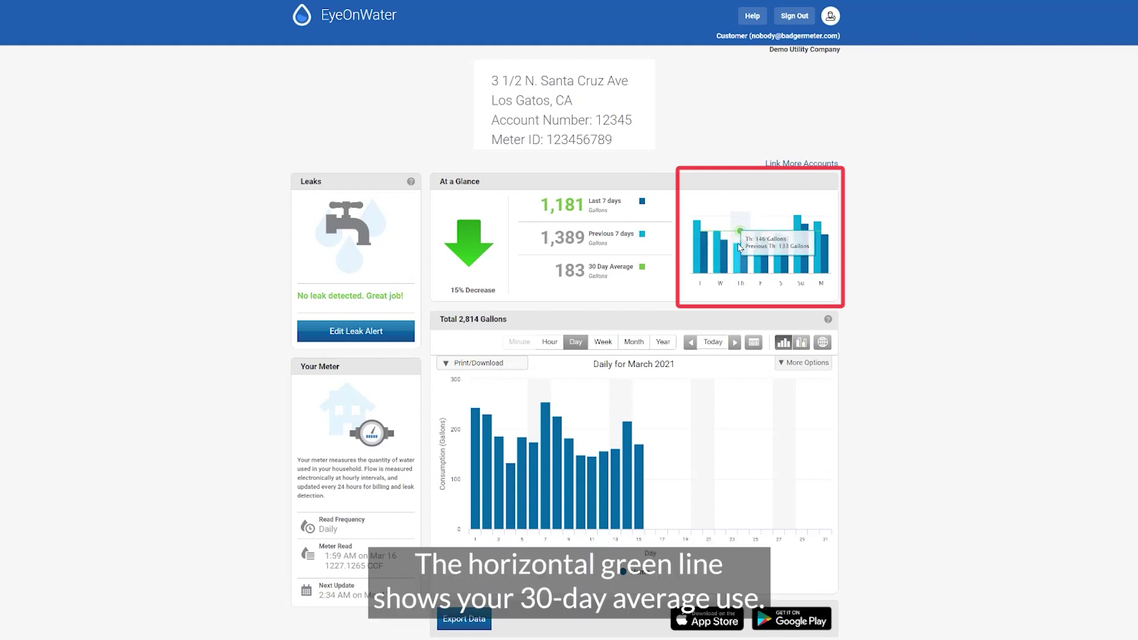
pyautogui.moveTo(731, 234)
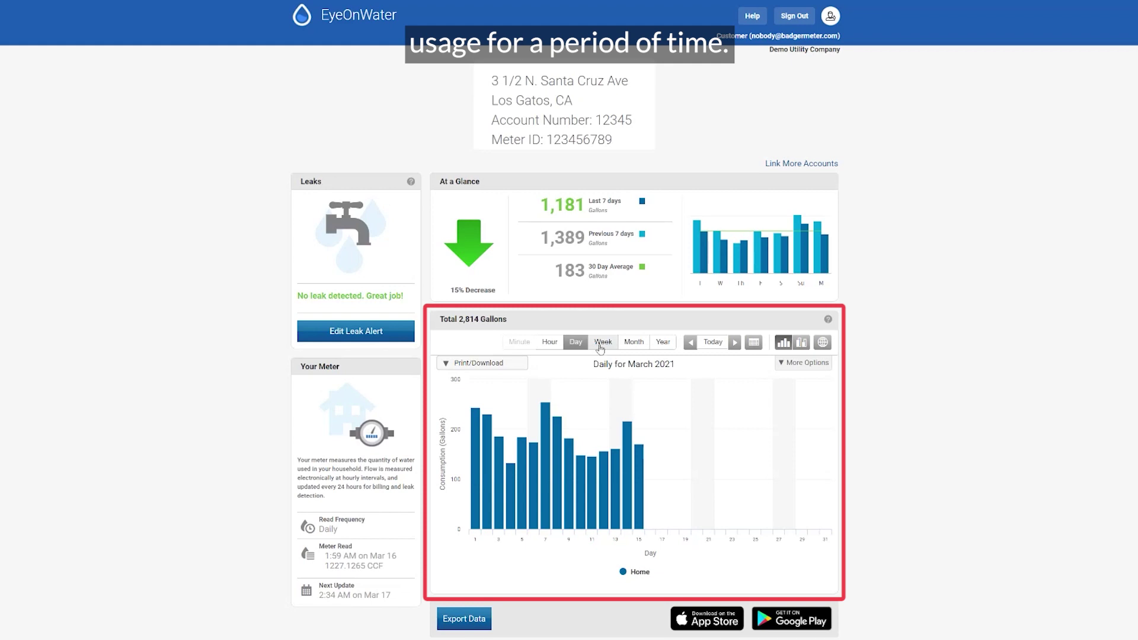
# - Try the Week, Month and Day intervals and step the daily chart back to January 2021
pyautogui.click(600, 347)
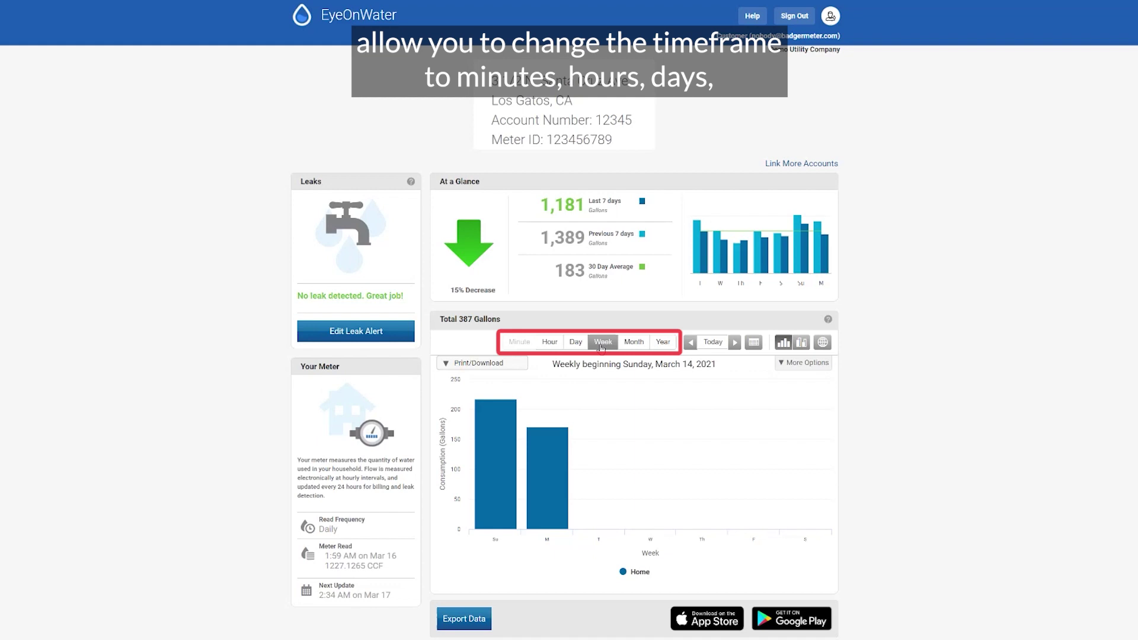
pyautogui.click(631, 345)
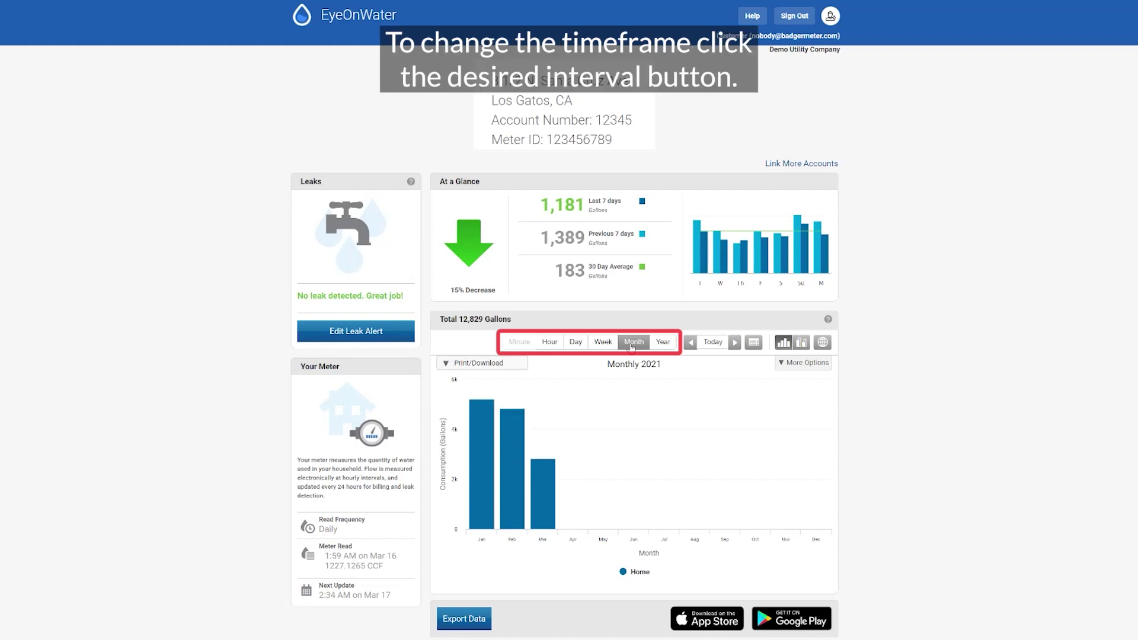
pyautogui.click(662, 343)
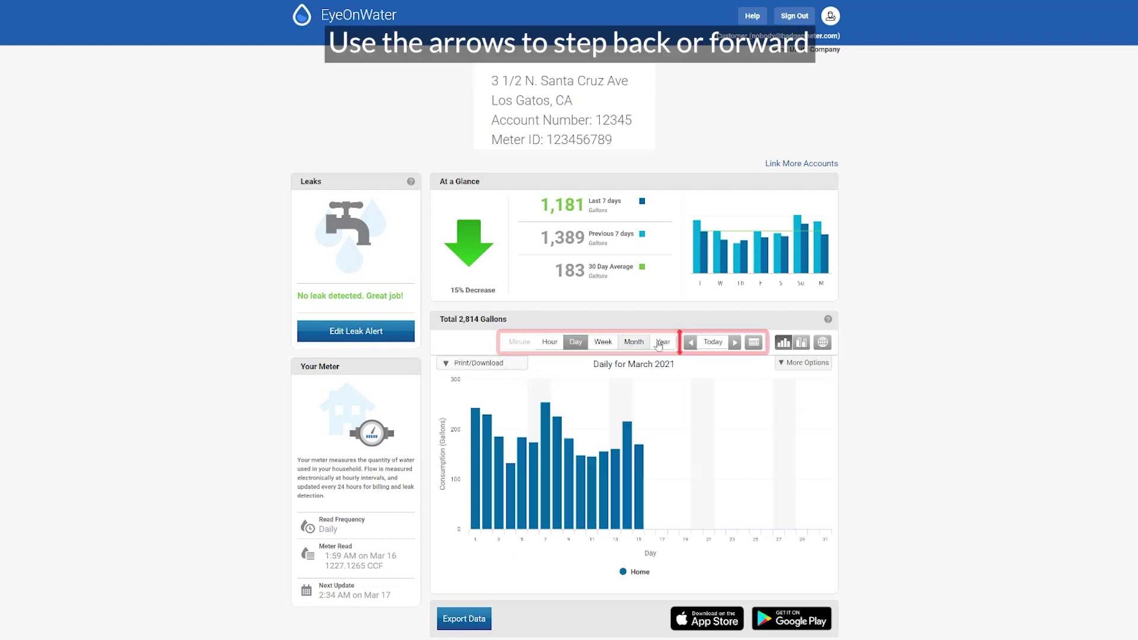
pyautogui.click(690, 343)
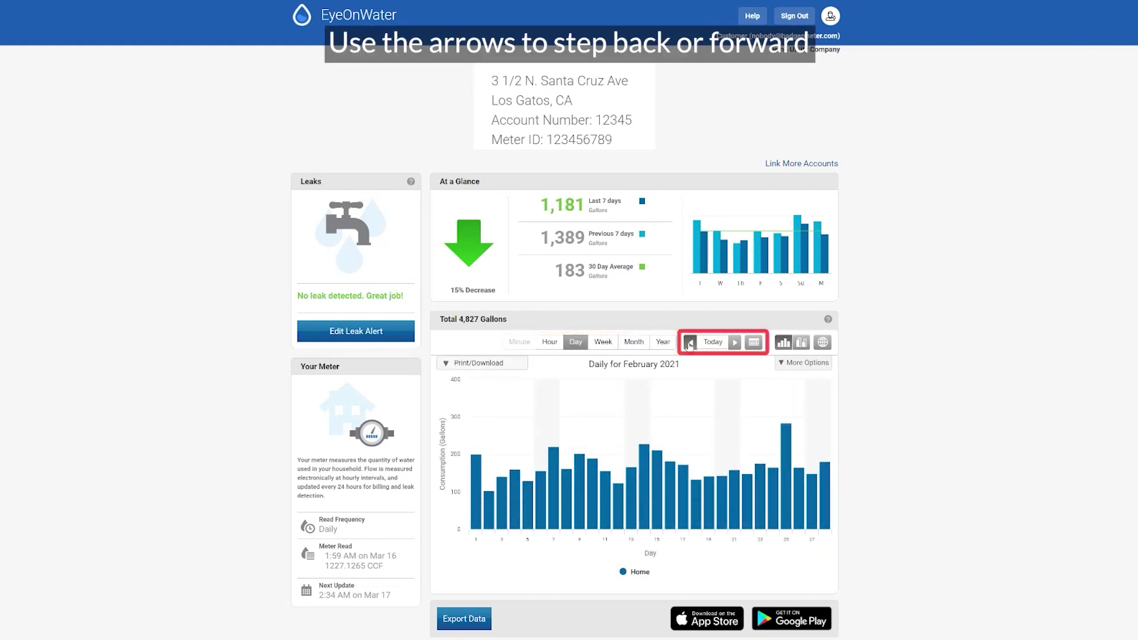
pyautogui.click(690, 343)
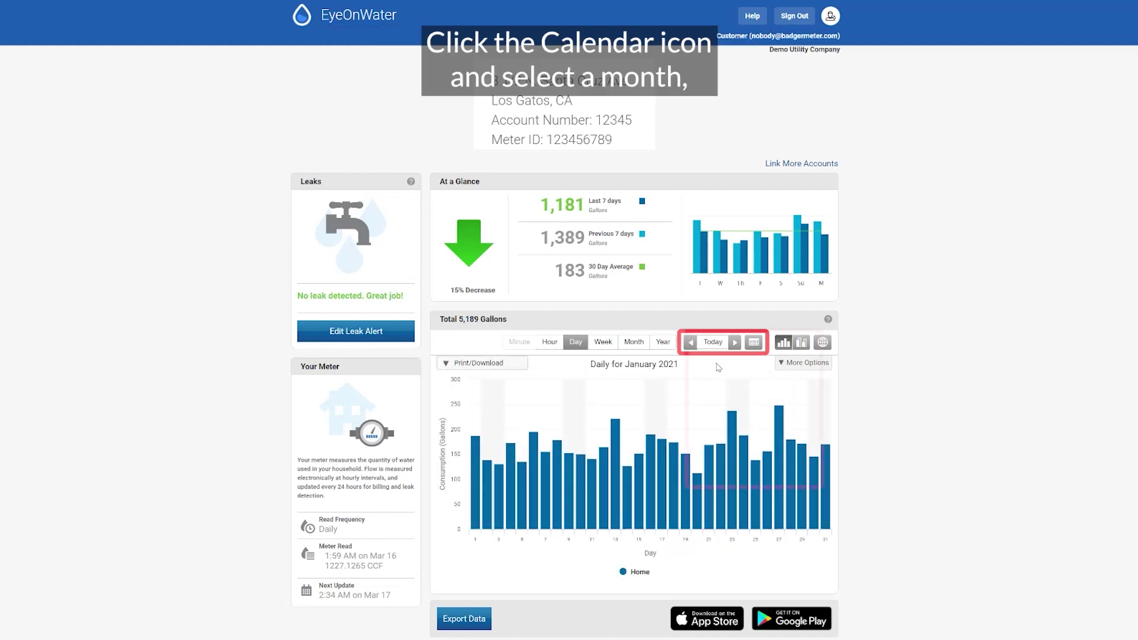
pyautogui.click(713, 342)
# - Pick January in the date picker and turn on the previous-period comparison view
pyautogui.click(754, 343)
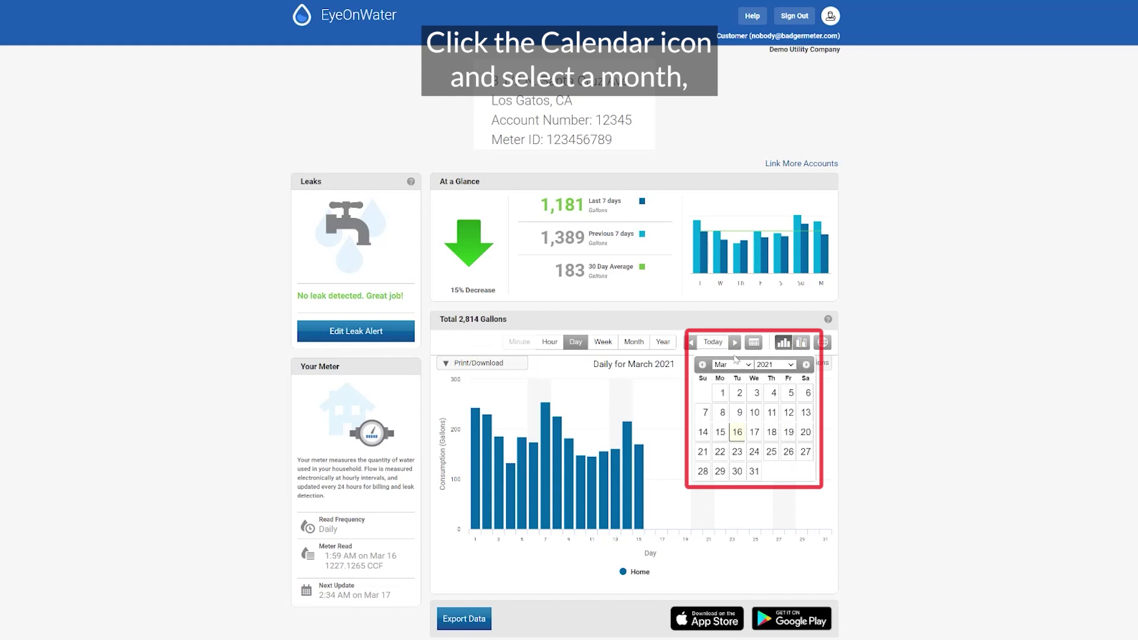
pyautogui.click(748, 365)
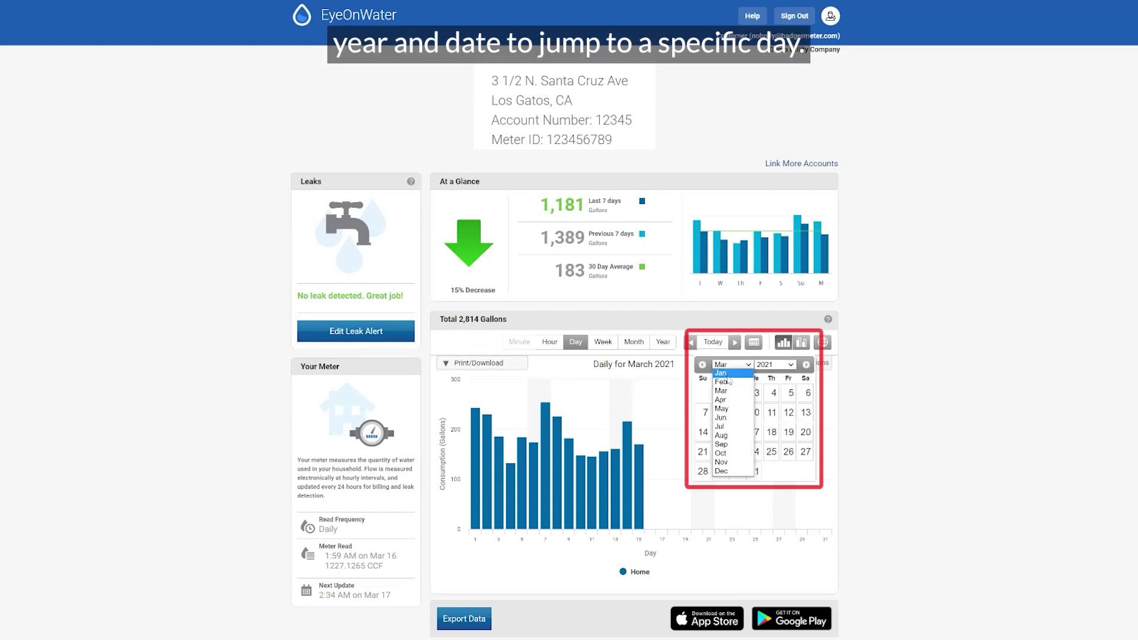
pyautogui.click(724, 373)
pyautogui.click(757, 412)
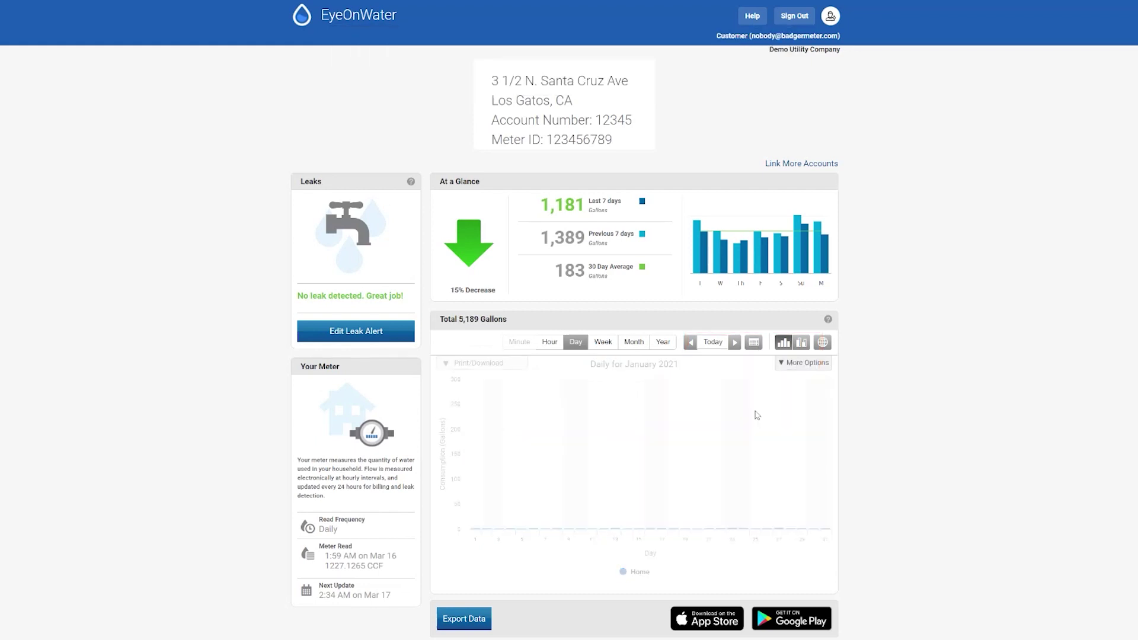
pyautogui.click(801, 343)
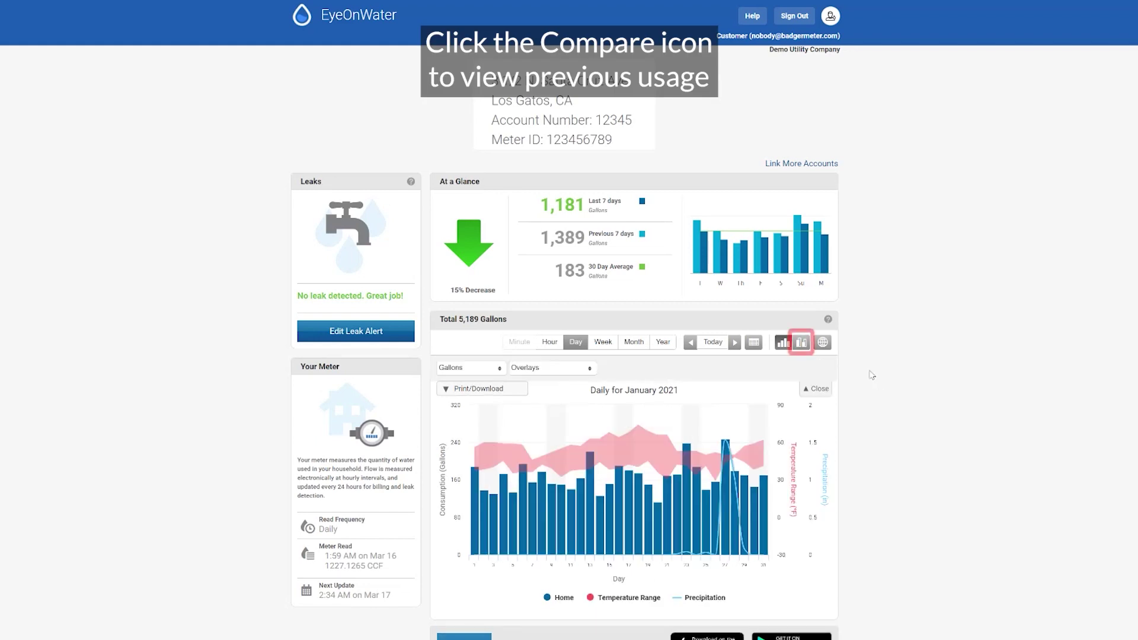
pyautogui.click(801, 342)
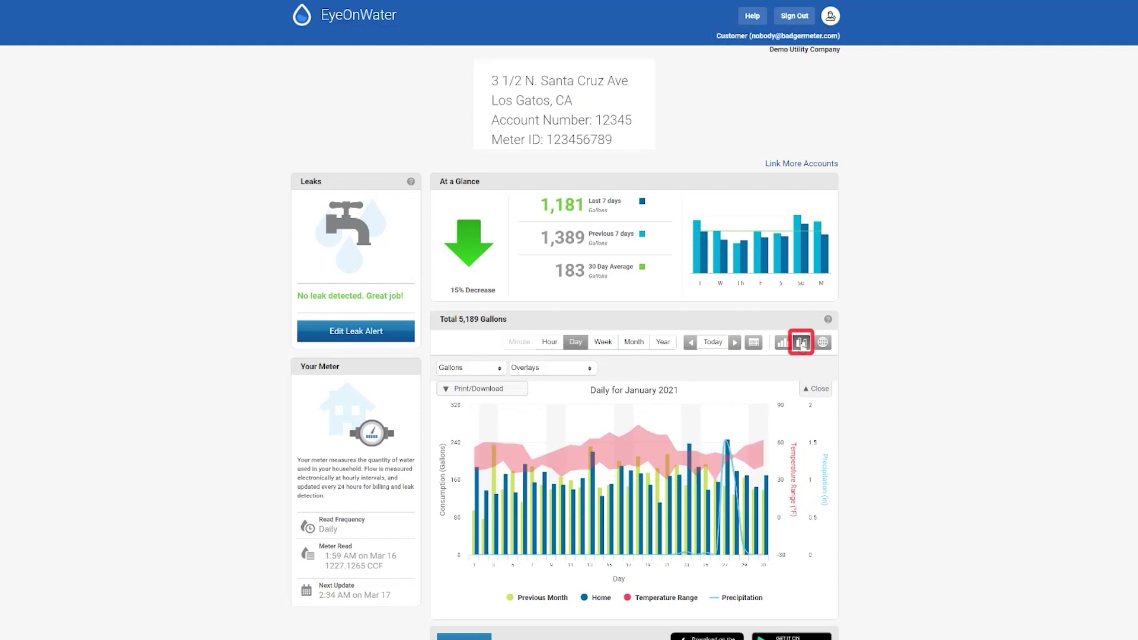
# - Leave compare view and overlay Temperature Range °F and Precipitation Inches on the chart
pyautogui.click(782, 342)
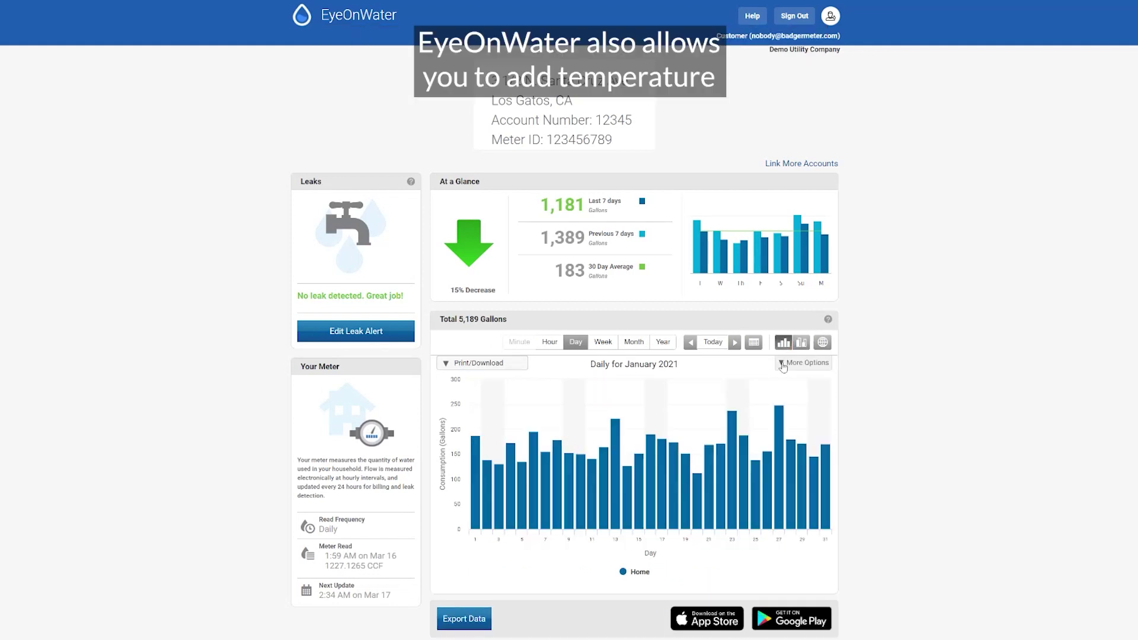
pyautogui.click(782, 363)
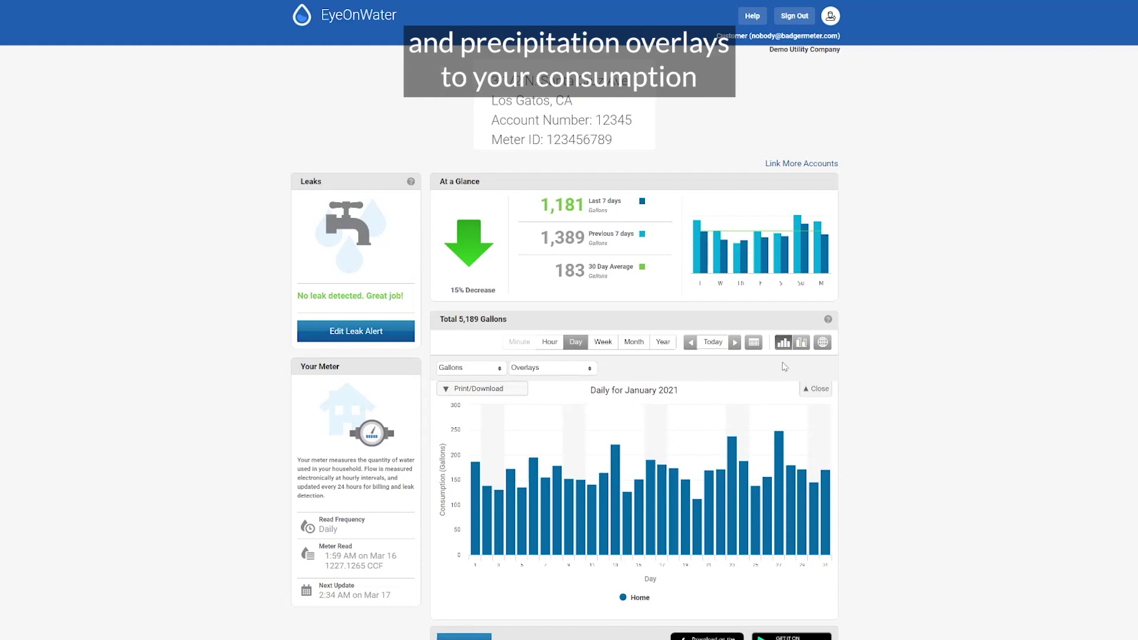
pyautogui.click(555, 369)
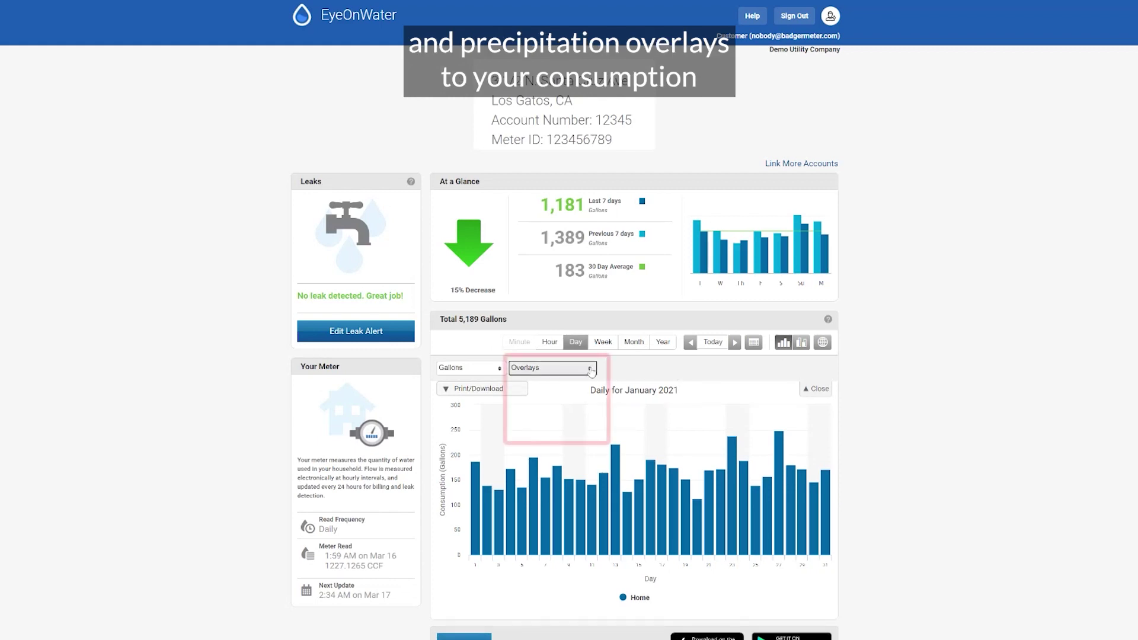
pyautogui.click(515, 385)
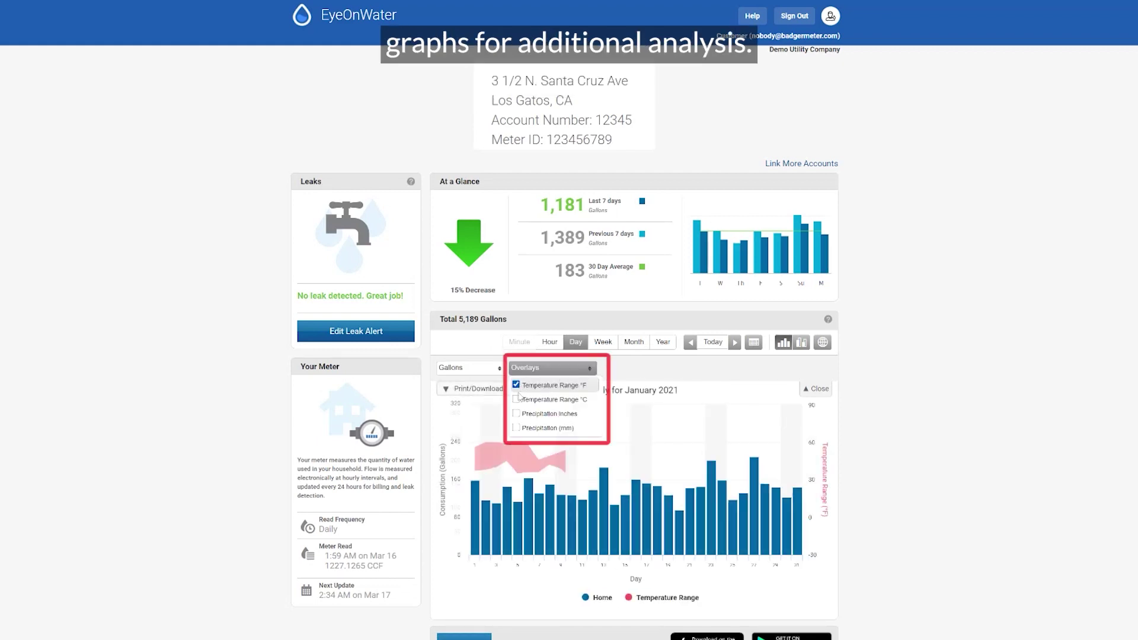
pyautogui.click(516, 413)
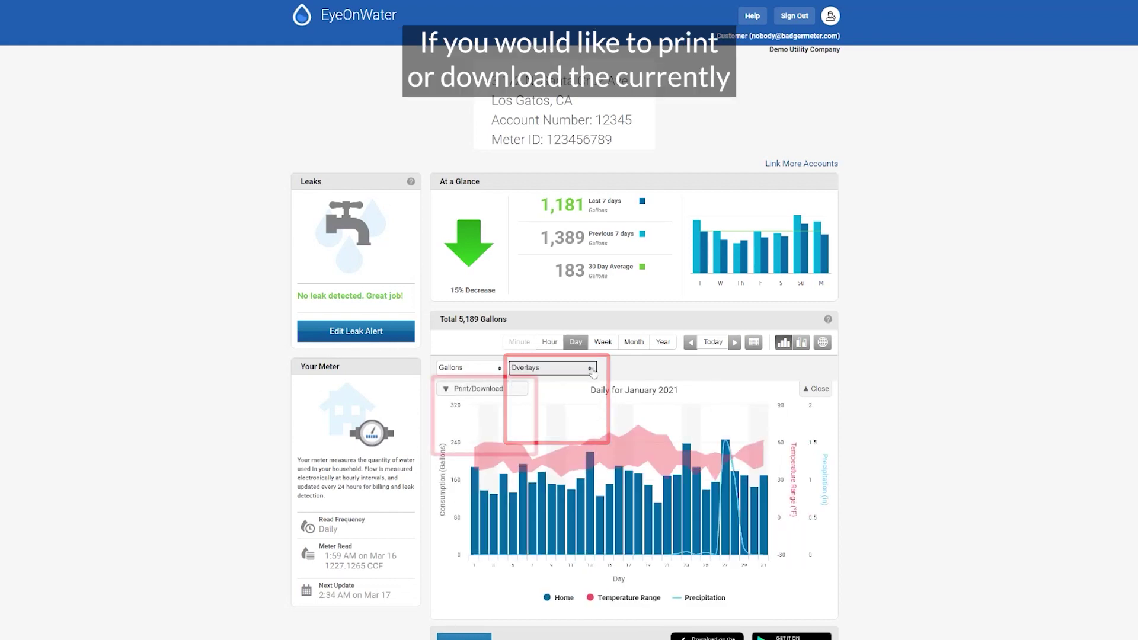
pyautogui.click(483, 389)
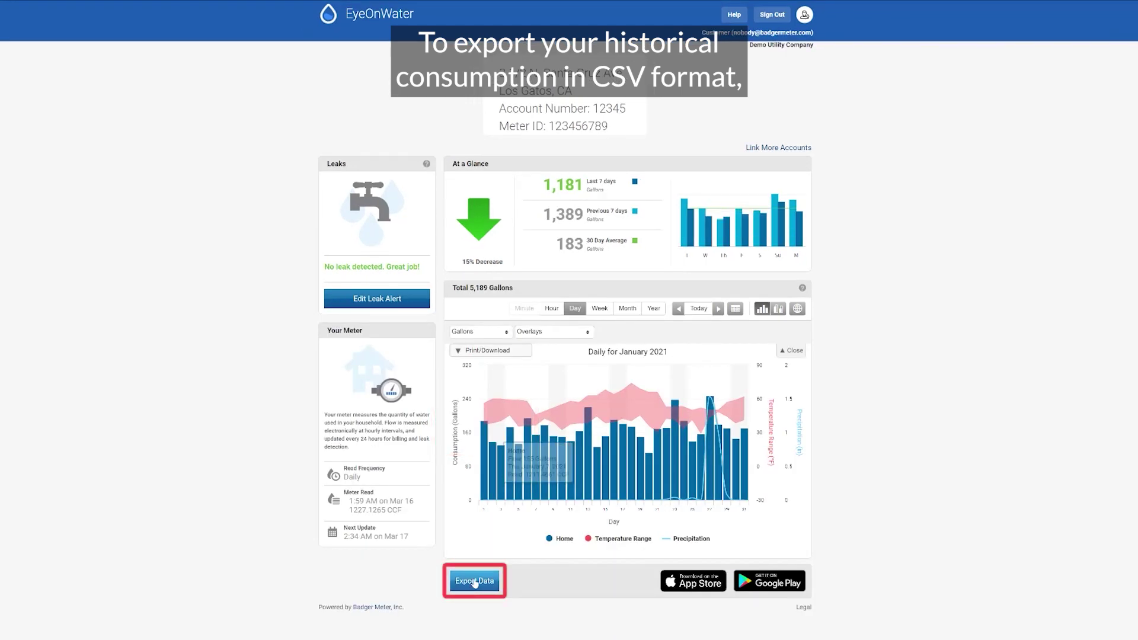
# - Set the data export range from 01/01/2021 to 02/28/2021
pyautogui.click(474, 582)
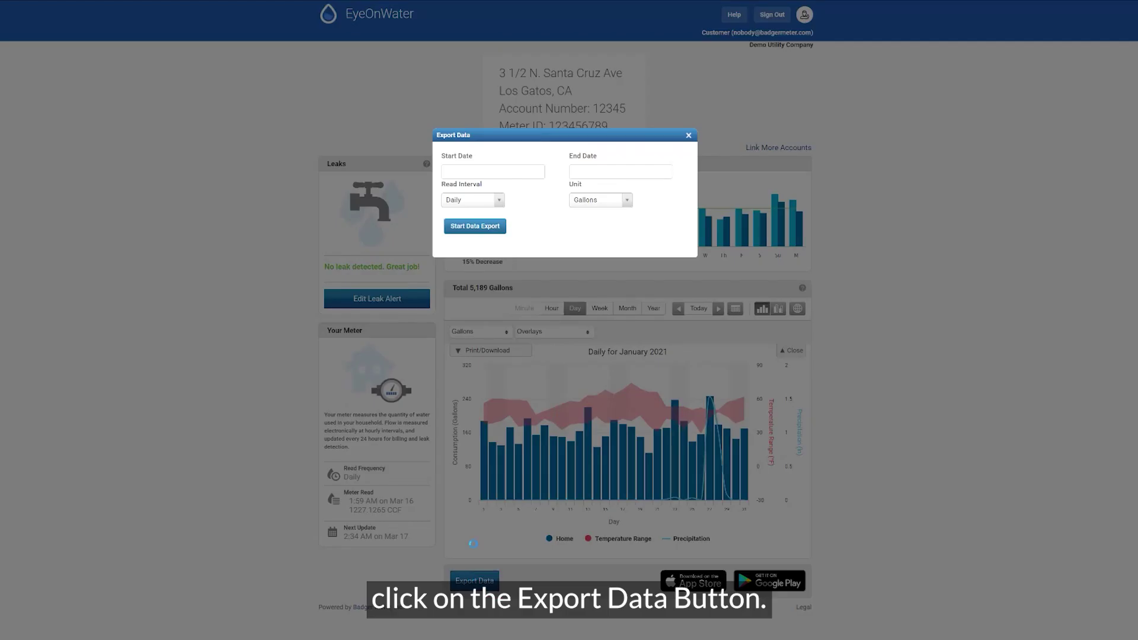
pyautogui.click(478, 172)
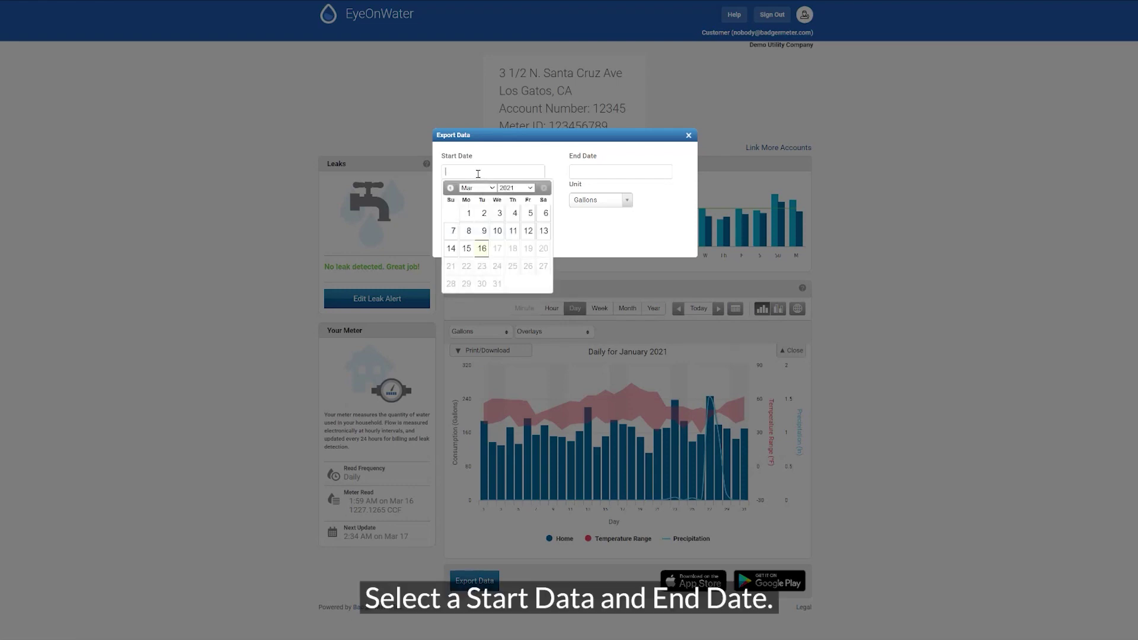
pyautogui.click(492, 188)
pyautogui.click(484, 201)
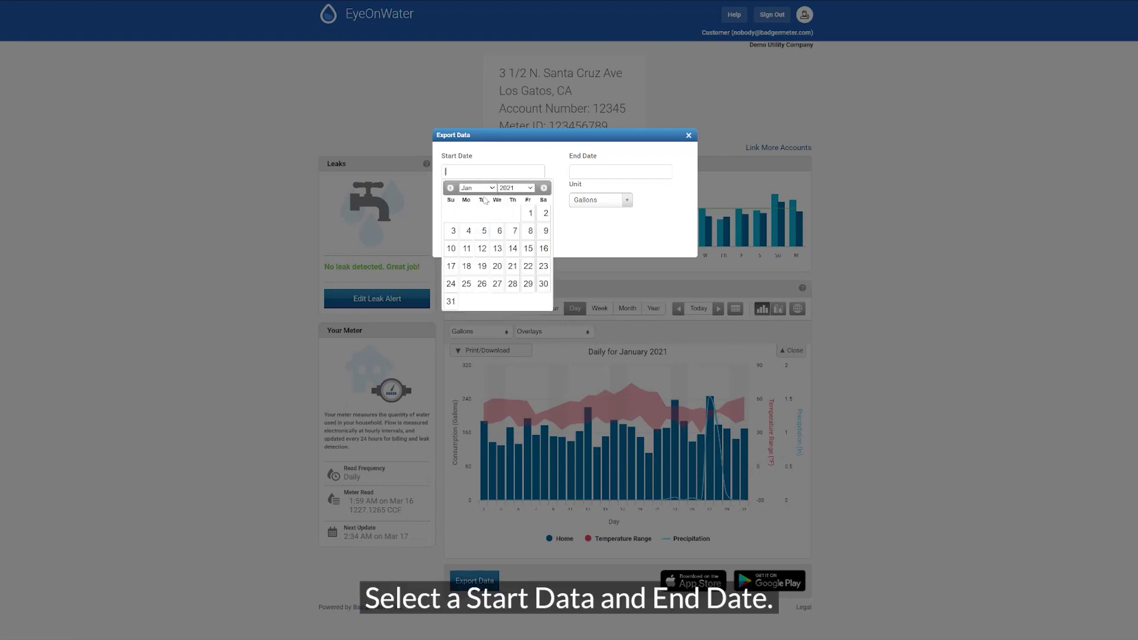
pyautogui.click(530, 214)
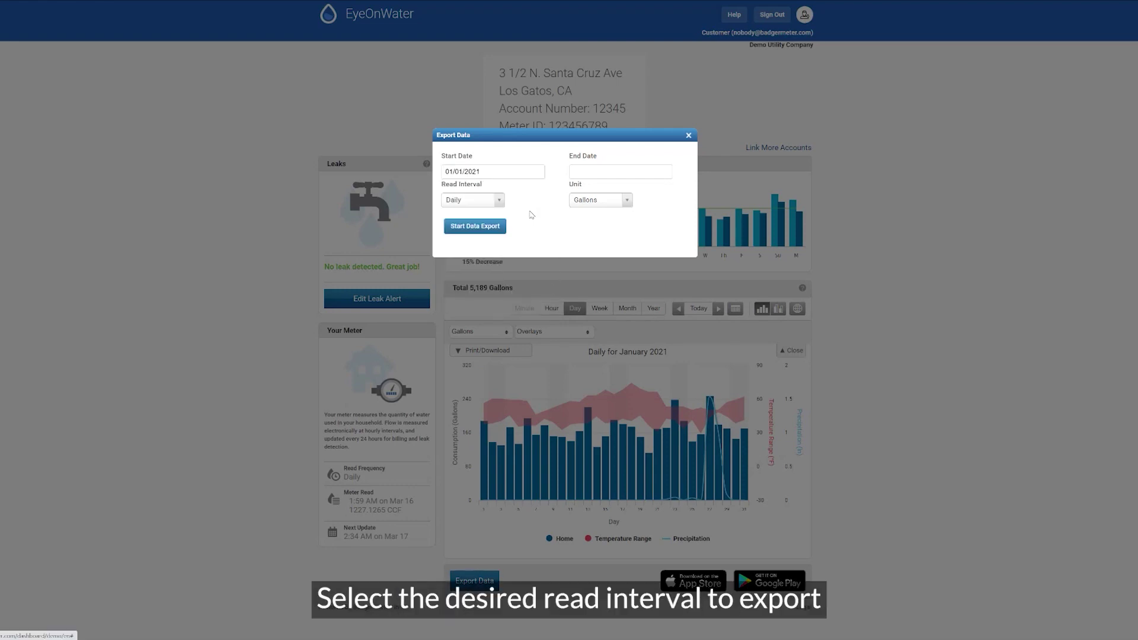
pyautogui.click(584, 171)
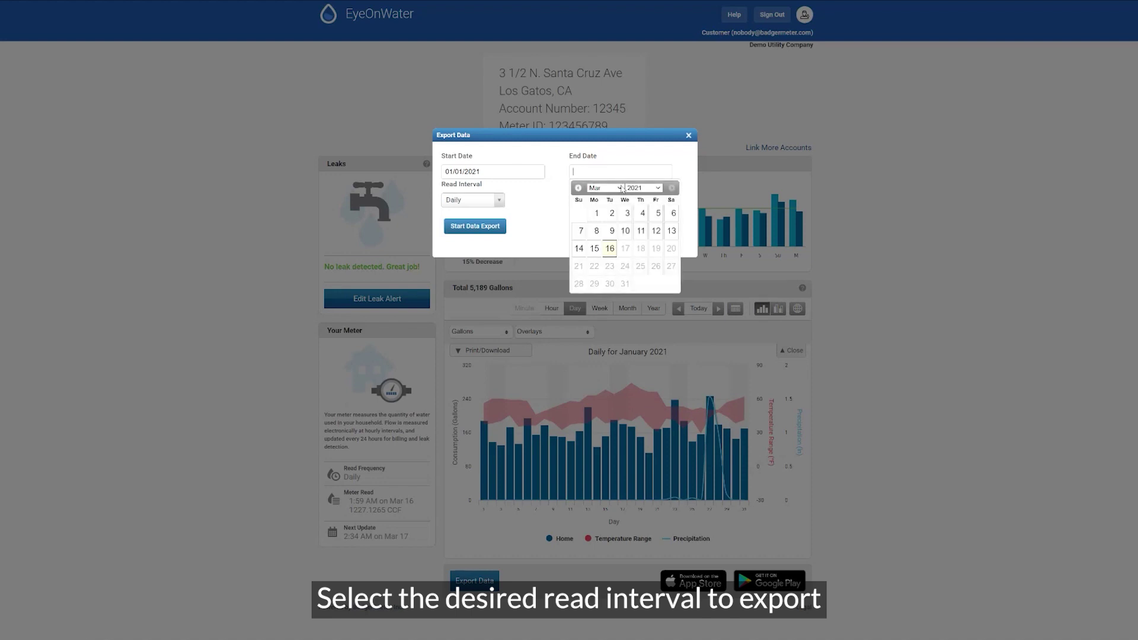
pyautogui.click(610, 188)
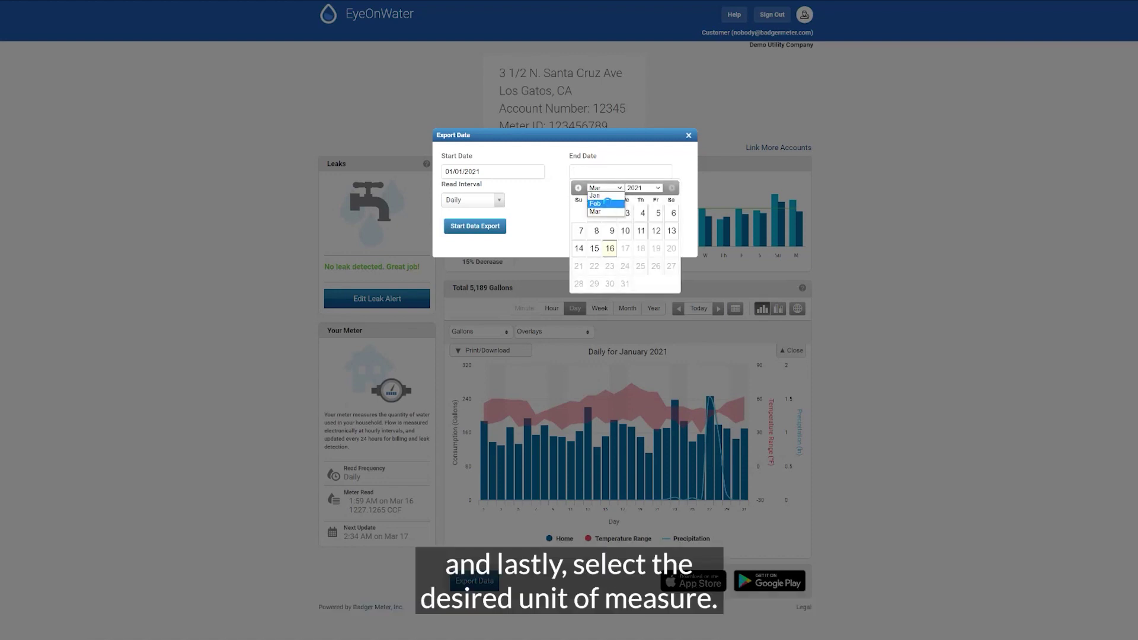
pyautogui.click(607, 204)
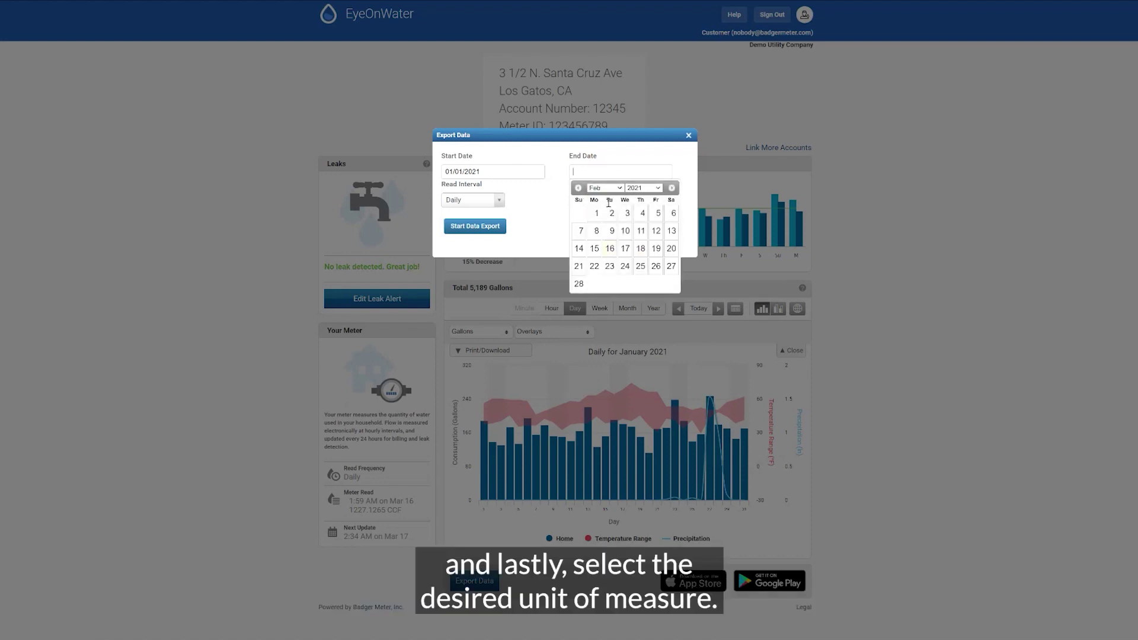
pyautogui.click(579, 285)
# - Choose Monthly readings in Cubic Feet and start the data export
pyautogui.click(501, 201)
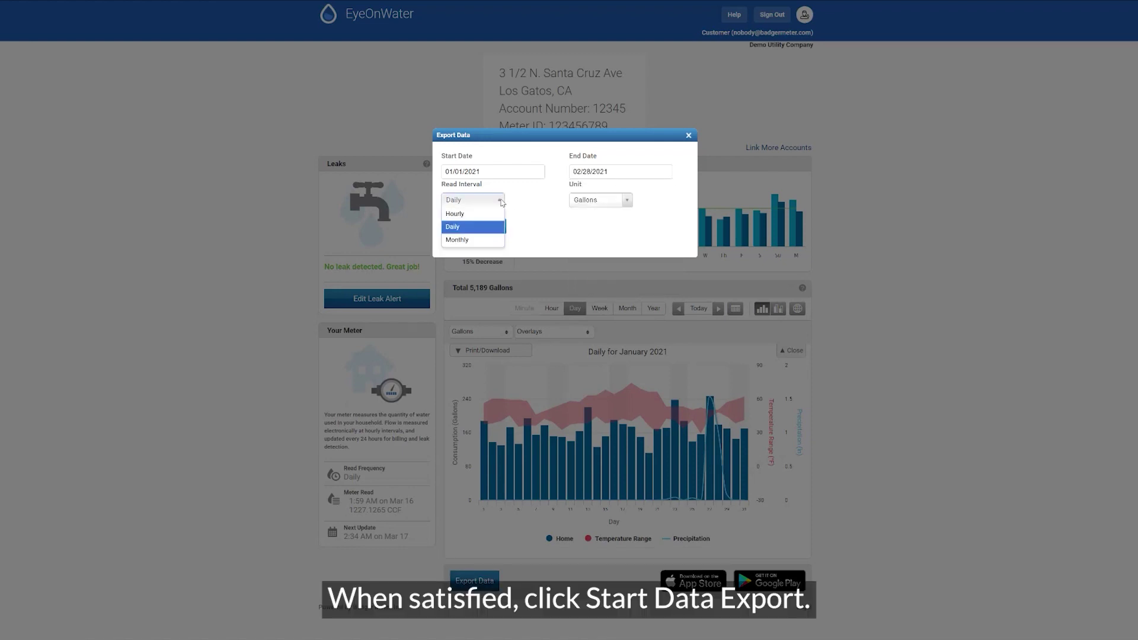
pyautogui.click(459, 240)
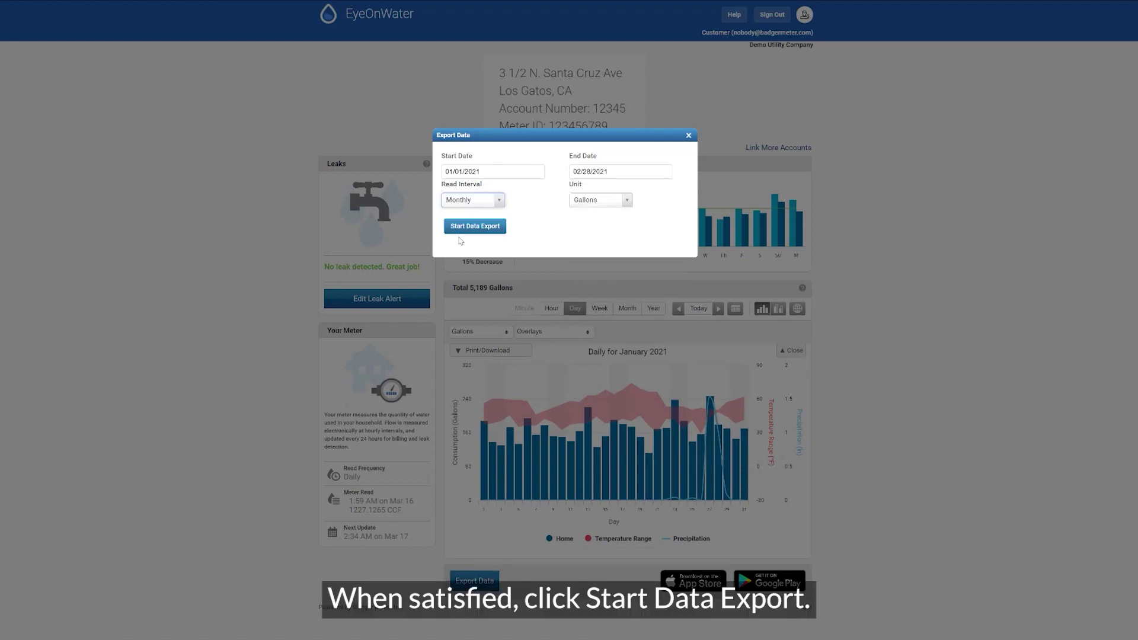
pyautogui.click(626, 202)
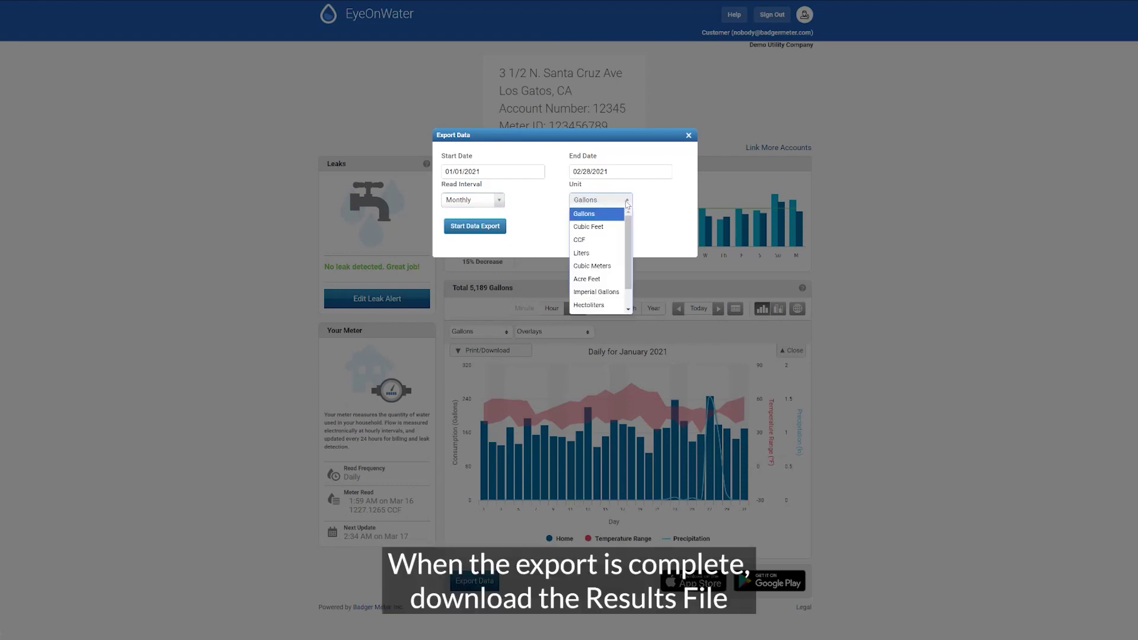
pyautogui.click(594, 228)
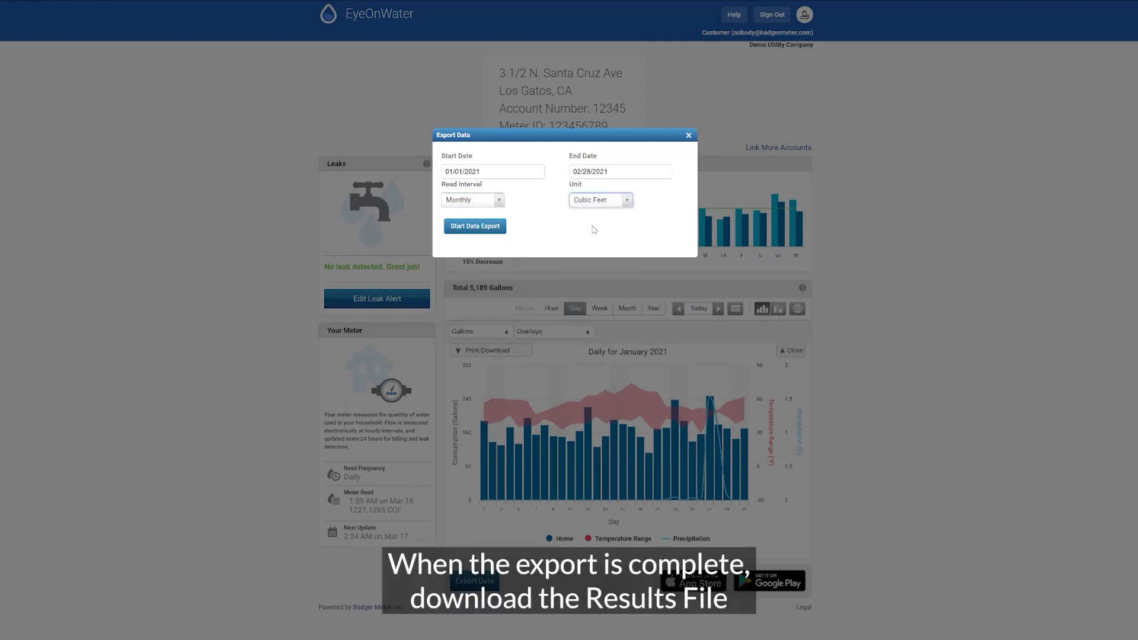
pyautogui.click(478, 227)
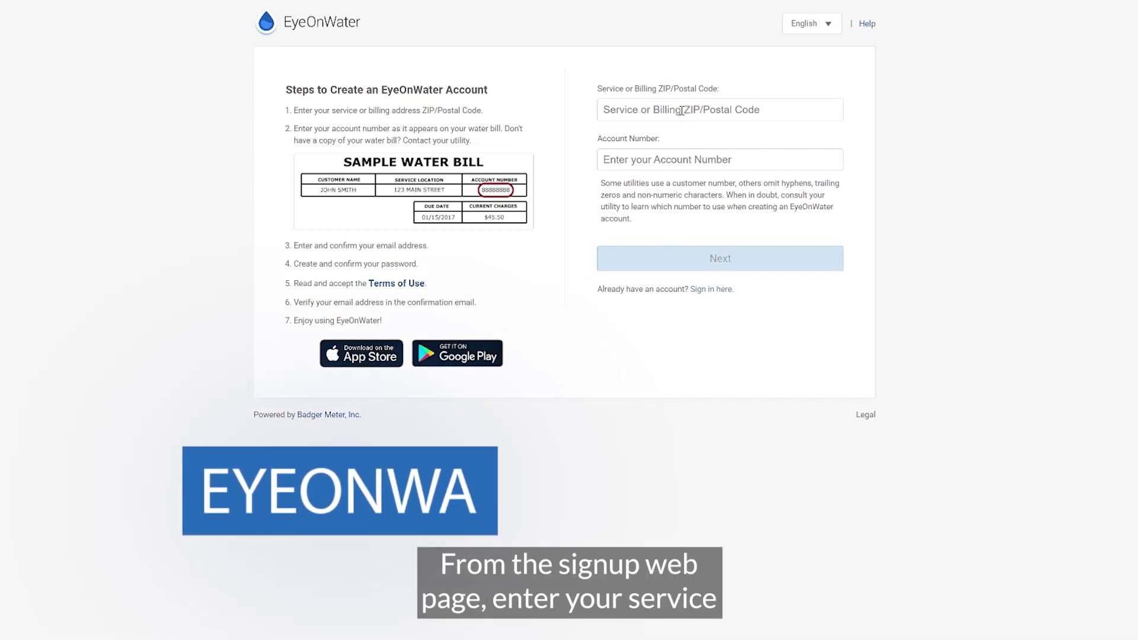
# - Enter the service ZIP code and paste the account number from the bill
pyautogui.click(681, 111)
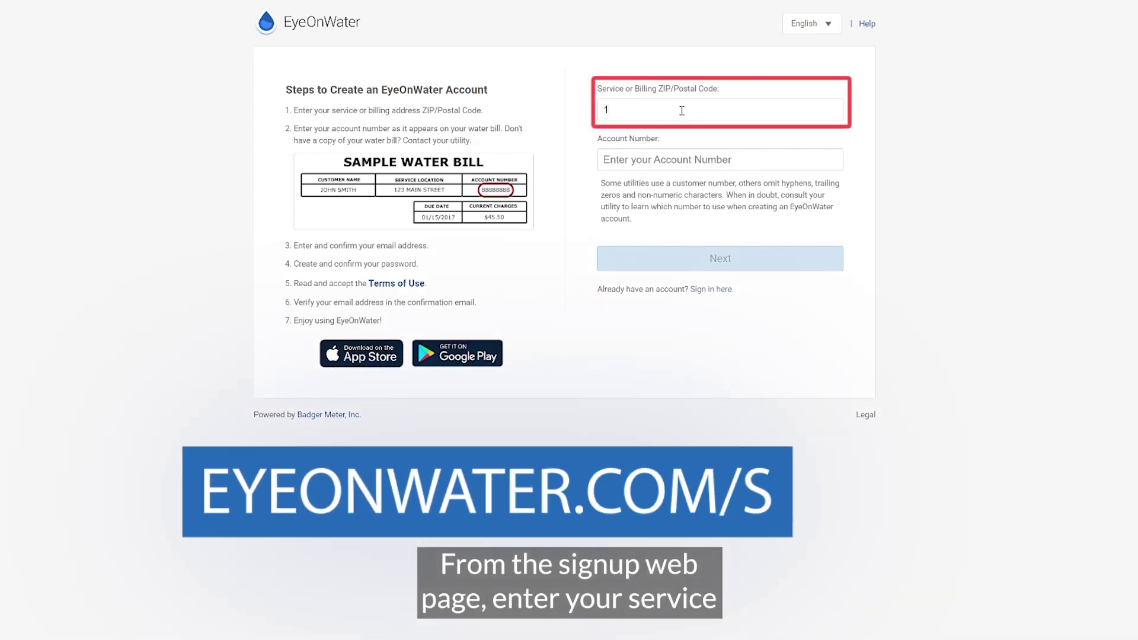
pyautogui.write('11710')
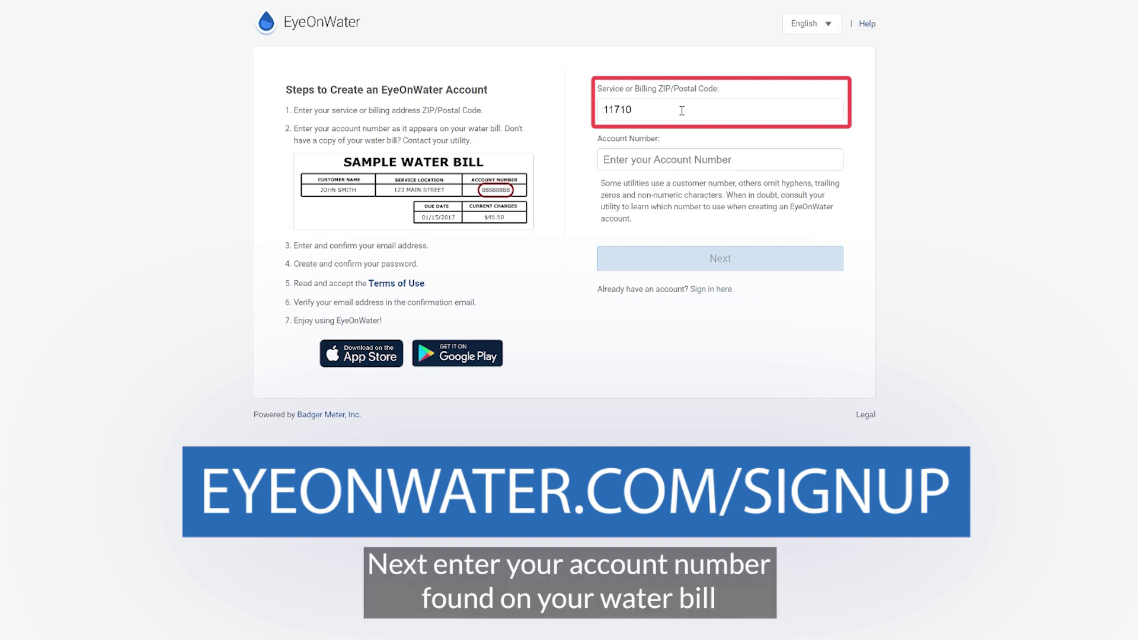
pyautogui.hotkey('ctrl', 'v')
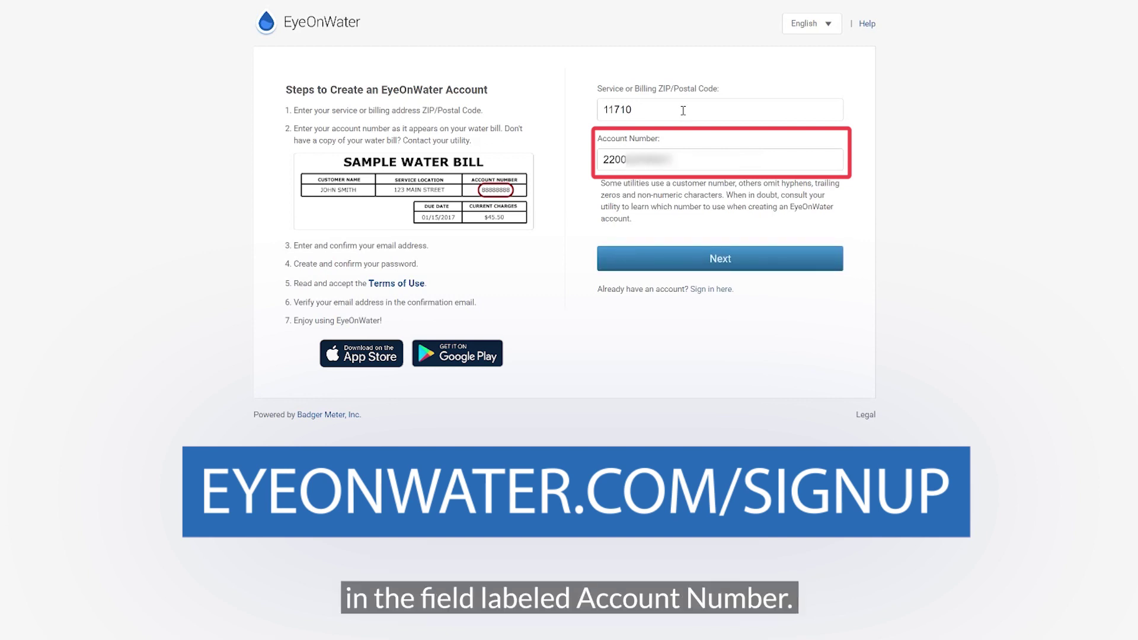
# - Enter the account holder's full name, e-mail address and password, and accept the Terms of Use
pyautogui.click(720, 261)
pyautogui.click(710, 109)
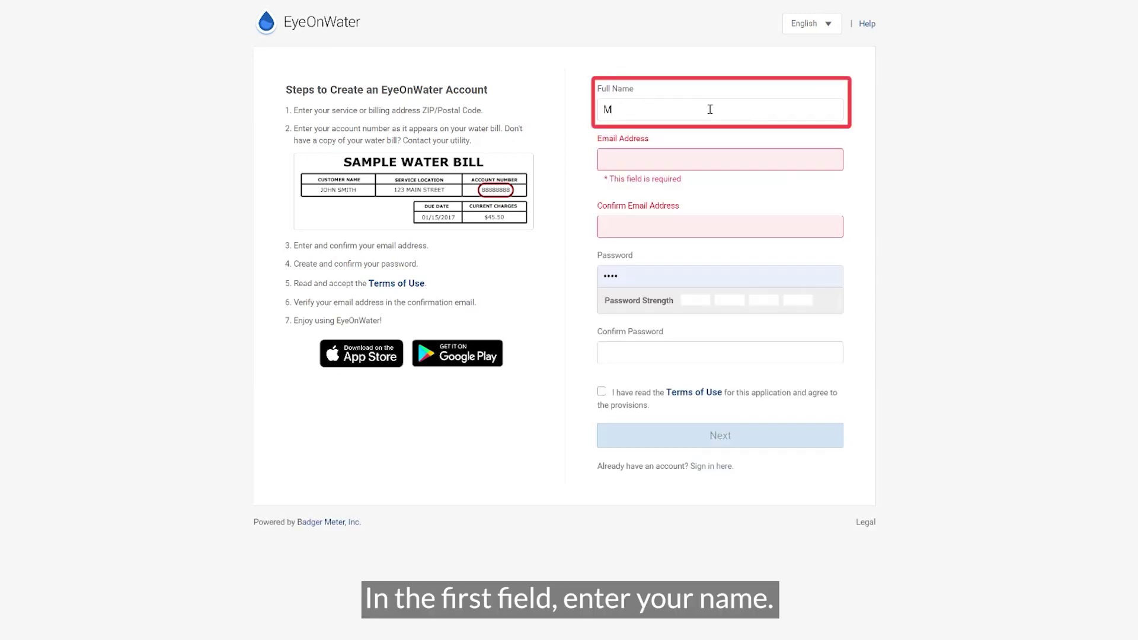
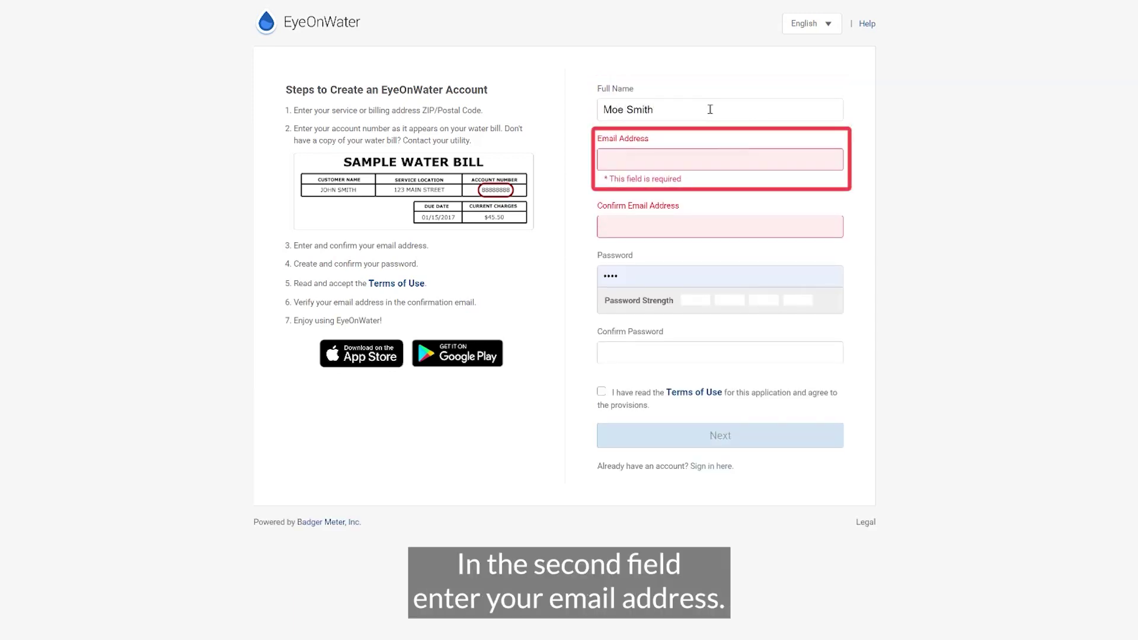
pyautogui.press('Tab')
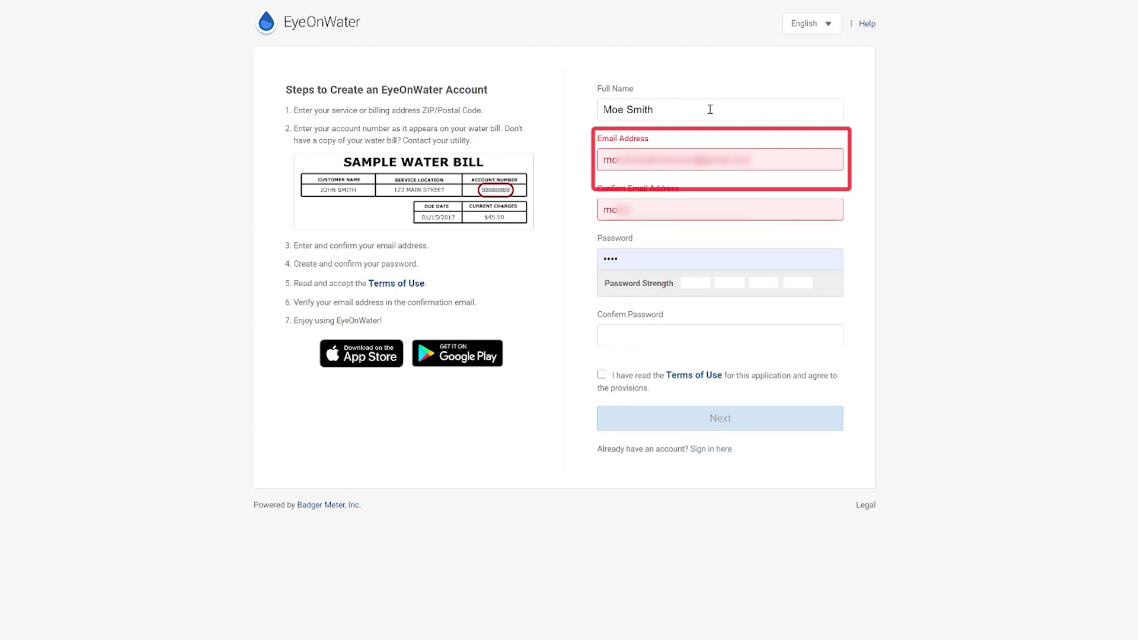
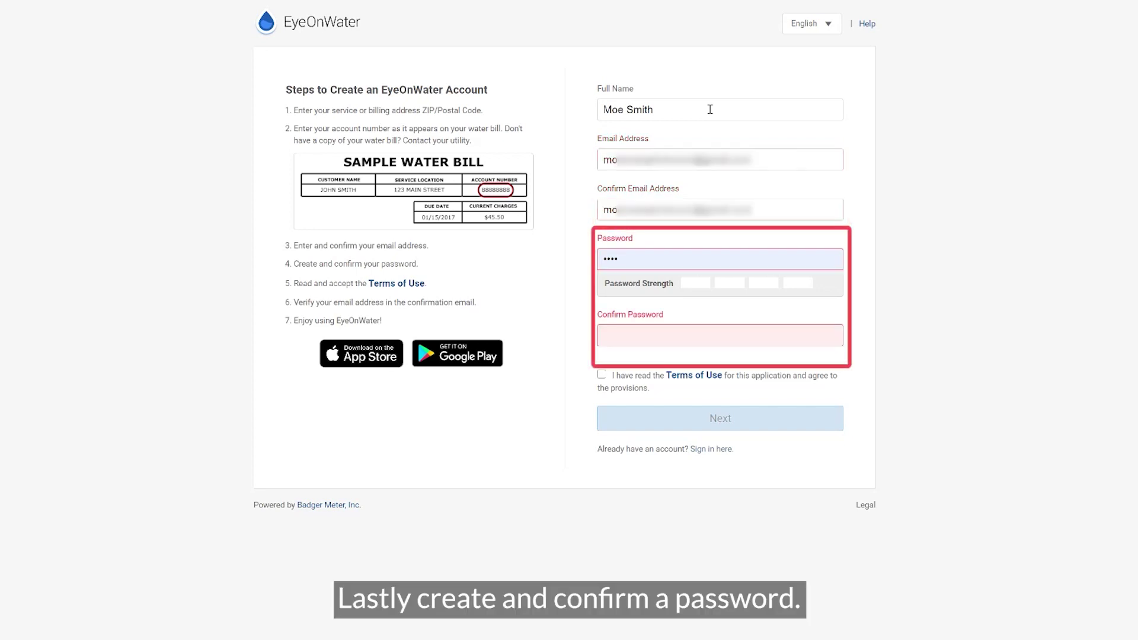
pyautogui.hotkey('ctrl', 'a')
pyautogui.write('••••••••')
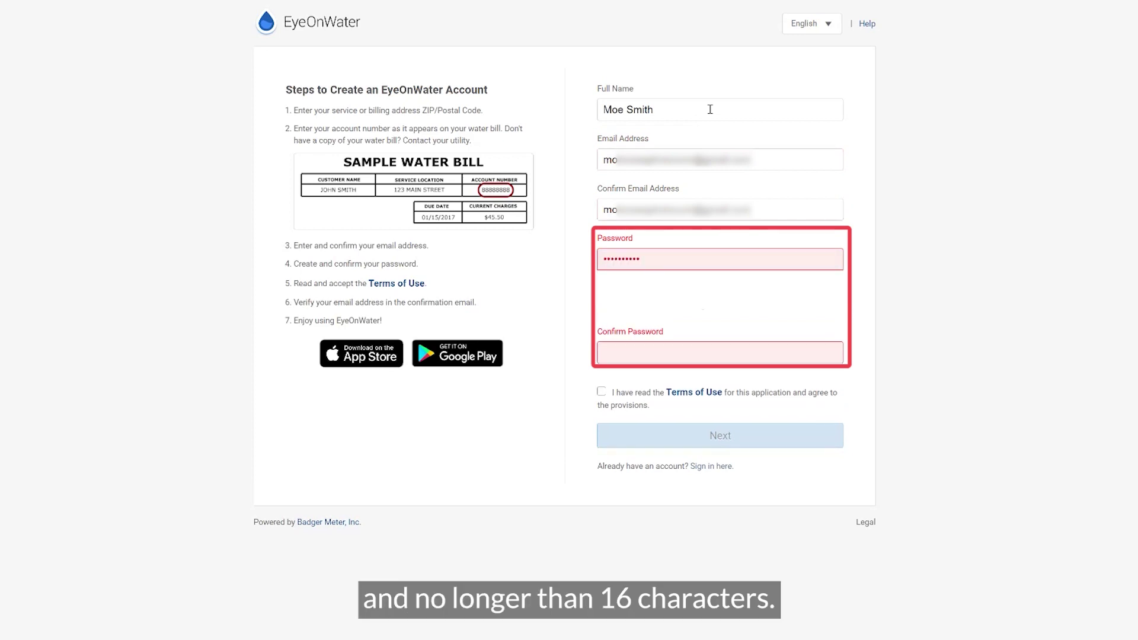
pyautogui.write('••••••••••')
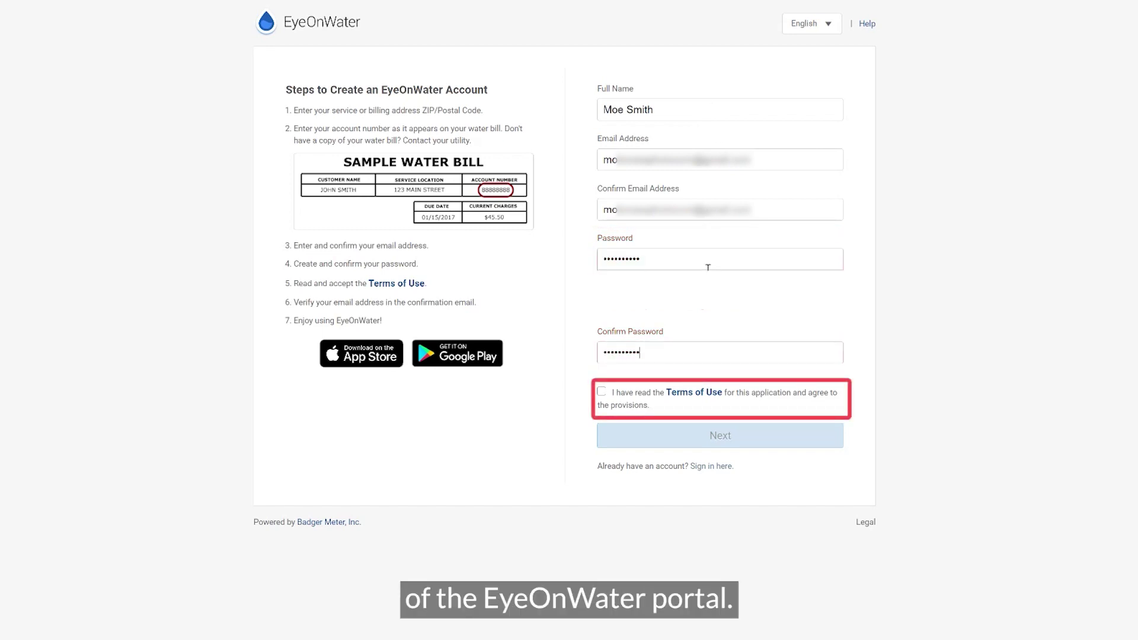
pyautogui.click(602, 392)
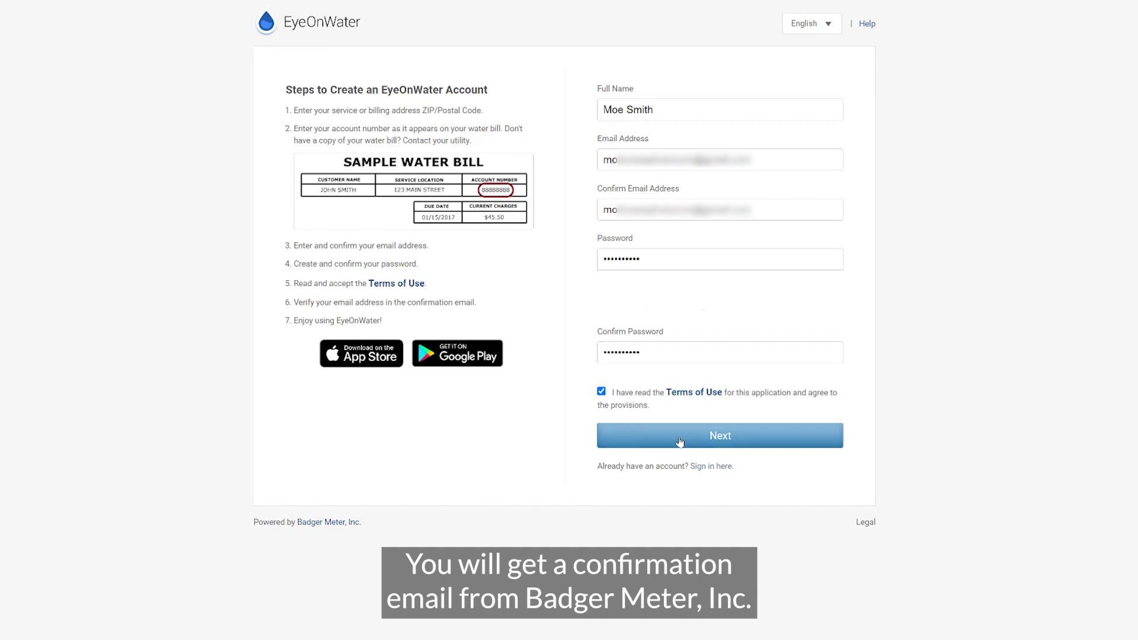